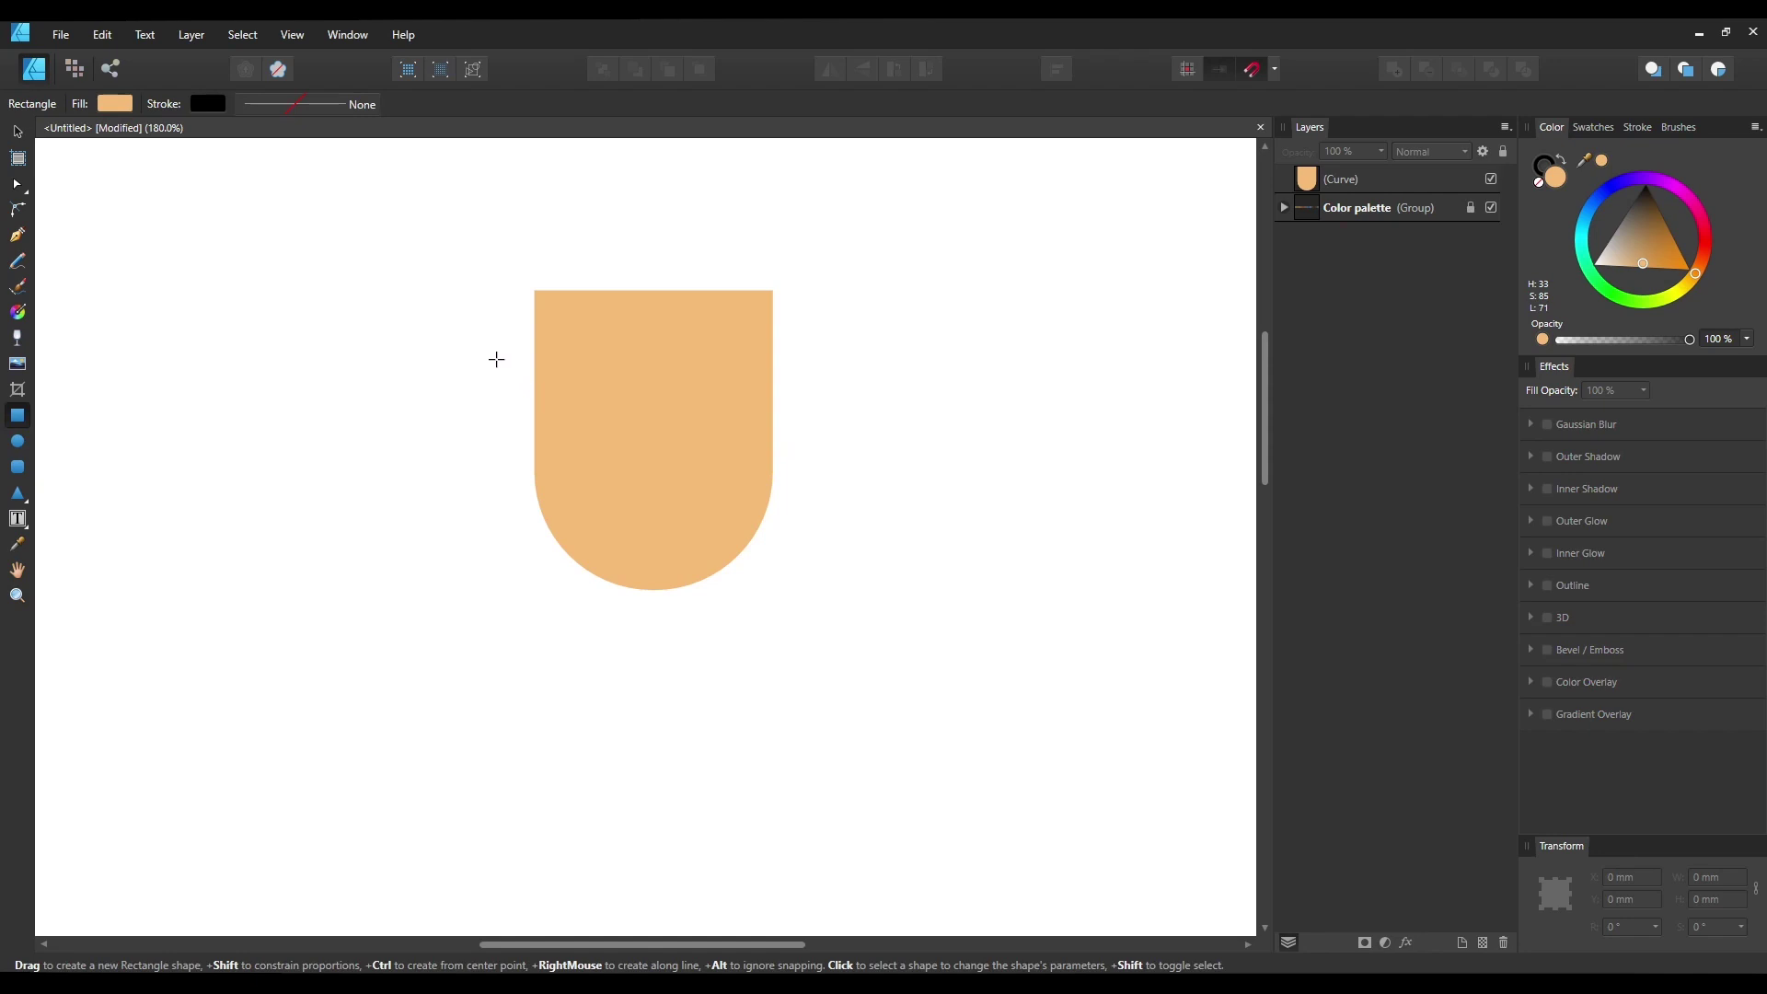
Draw a rectangle about 8.1 × 10.5 mm over the face's left edge and round its two outer corners to about 4.5 mm.
{"action": "left_click_drag", "start_coordinate": [495, 359], "coordinate": [550, 428]}
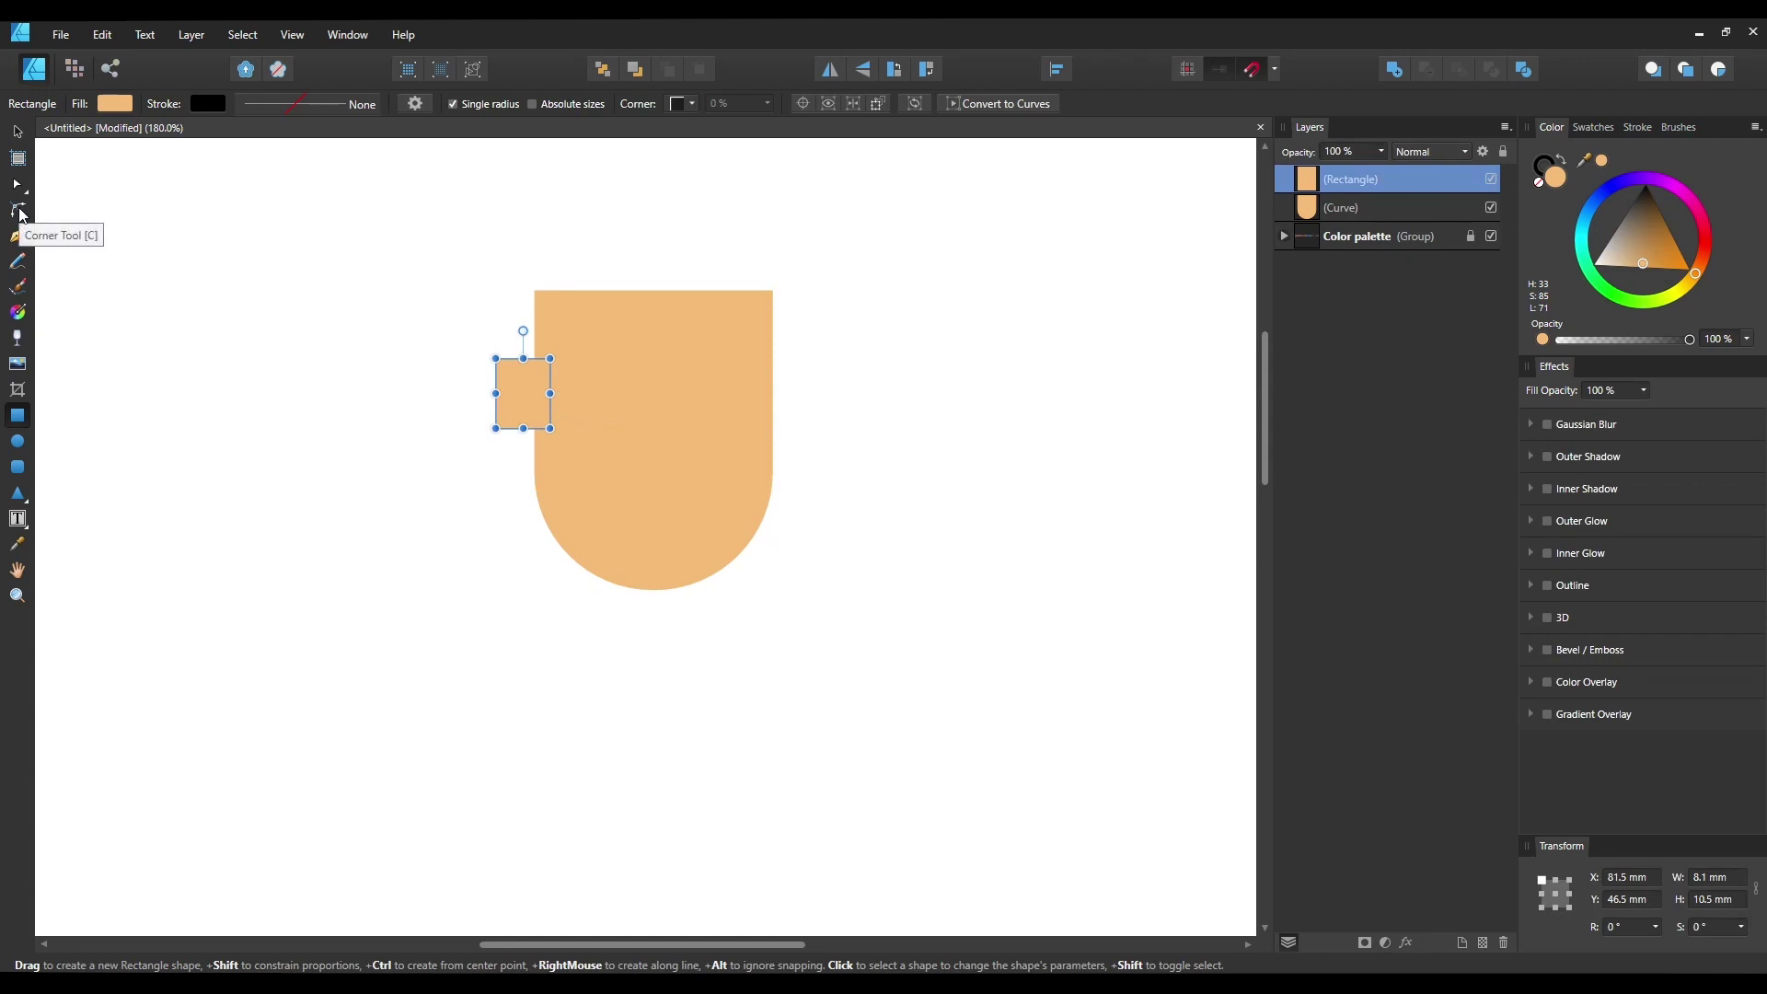
{"action": "left_click", "coordinate": [18, 210]}
{"action": "left_click_drag", "start_coordinate": [465, 334], "coordinate": [508, 453]}
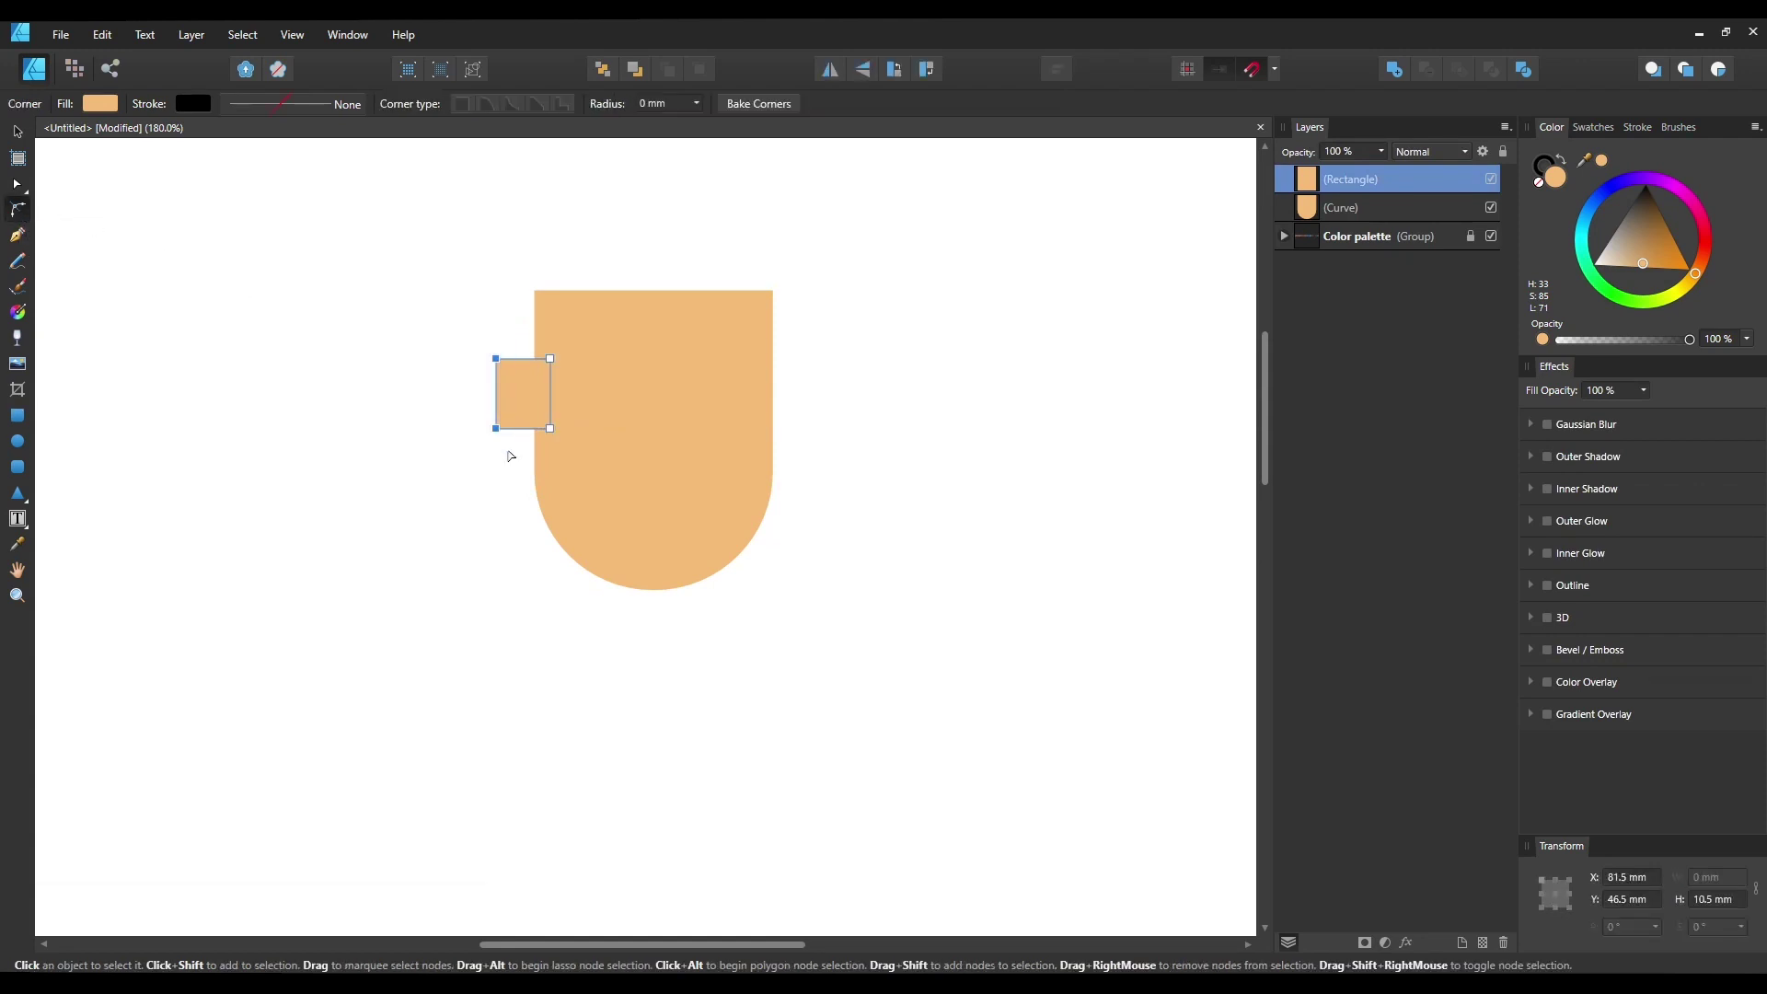
{"action": "left_click_drag", "start_coordinate": [504, 366], "coordinate": [538, 388]}
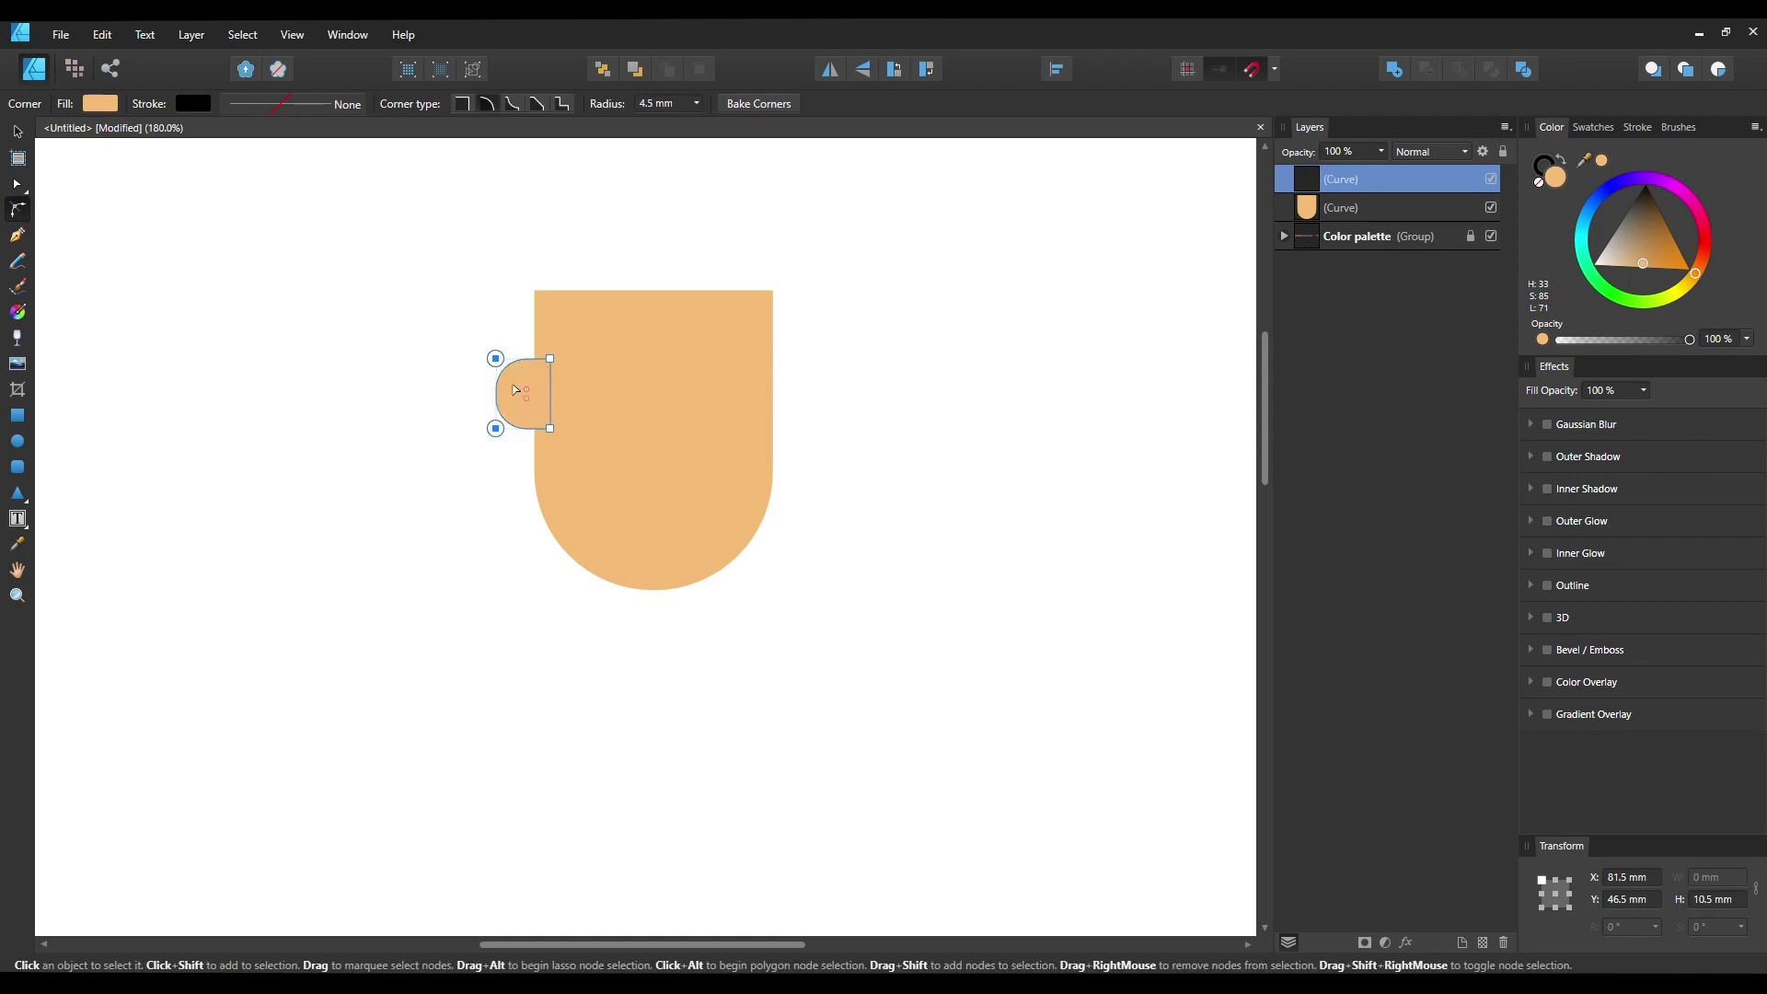
{"action": "left_click", "coordinate": [18, 131]}
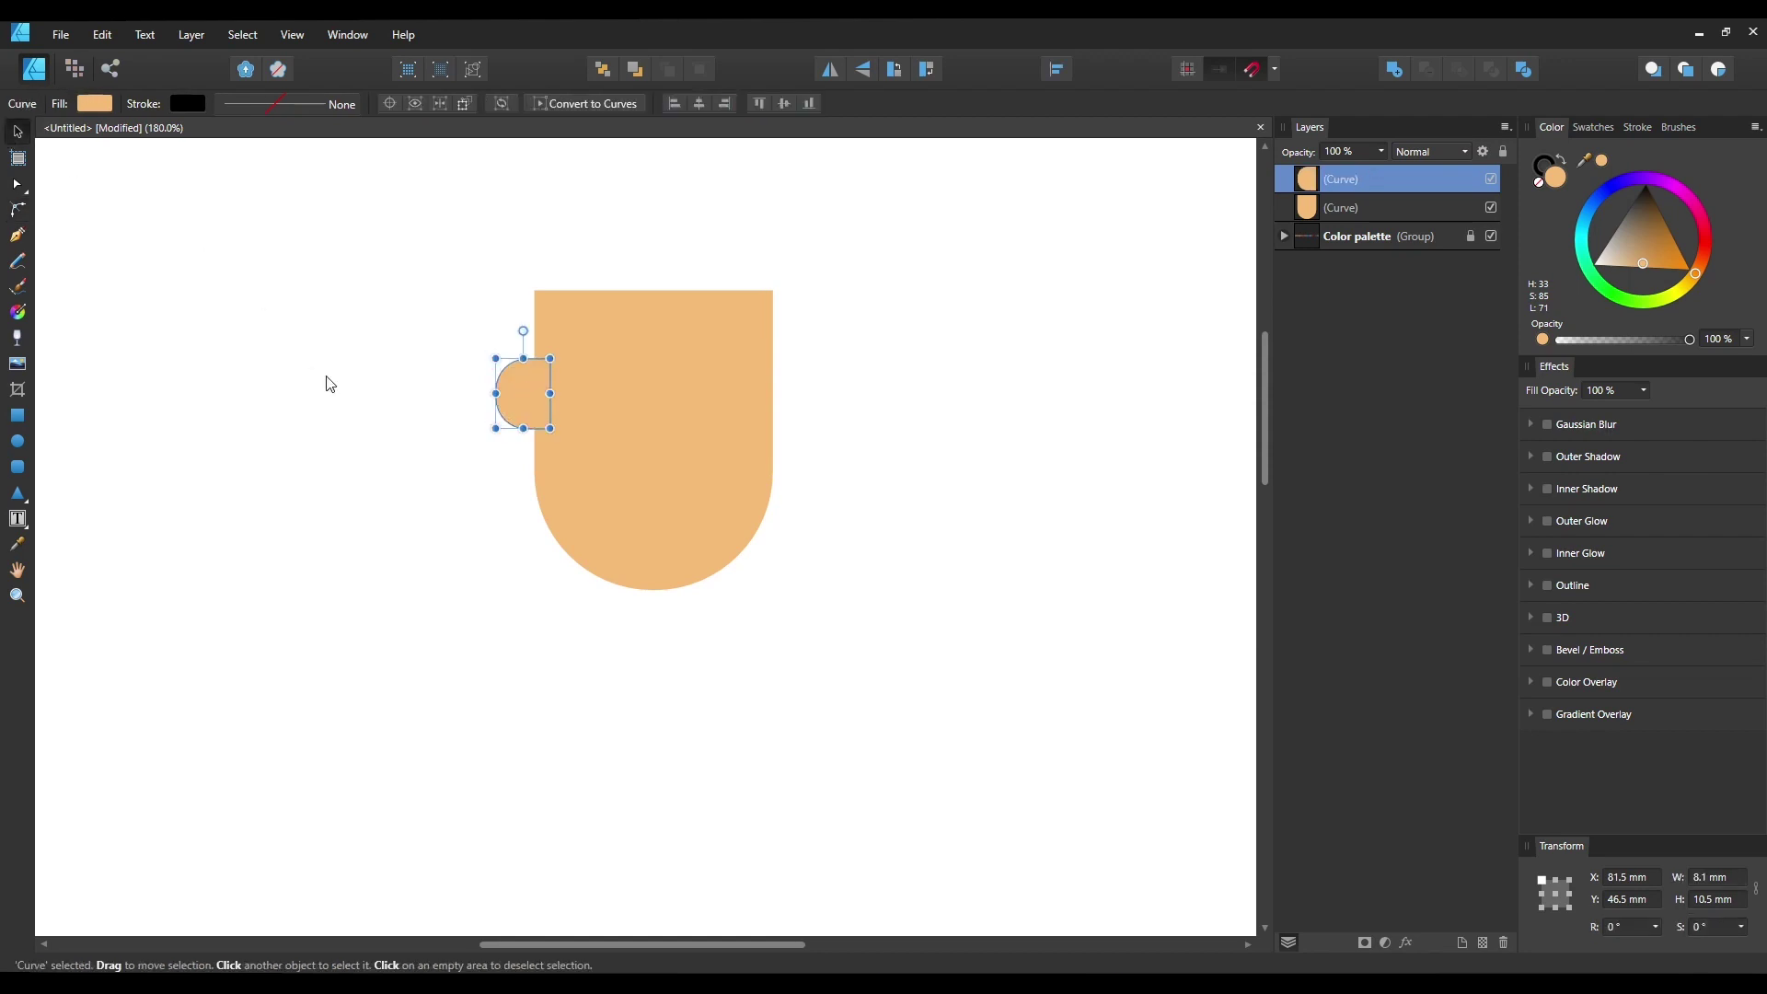
{"action": "left_click", "coordinate": [397, 435]}
Move the rounded ear shape off the face into the empty area to its left.
{"action": "key", "text": "z"}
{"action": "left_click_drag", "start_coordinate": [483, 421], "coordinate": [685, 442]}
{"action": "left_click", "coordinate": [16, 129]}
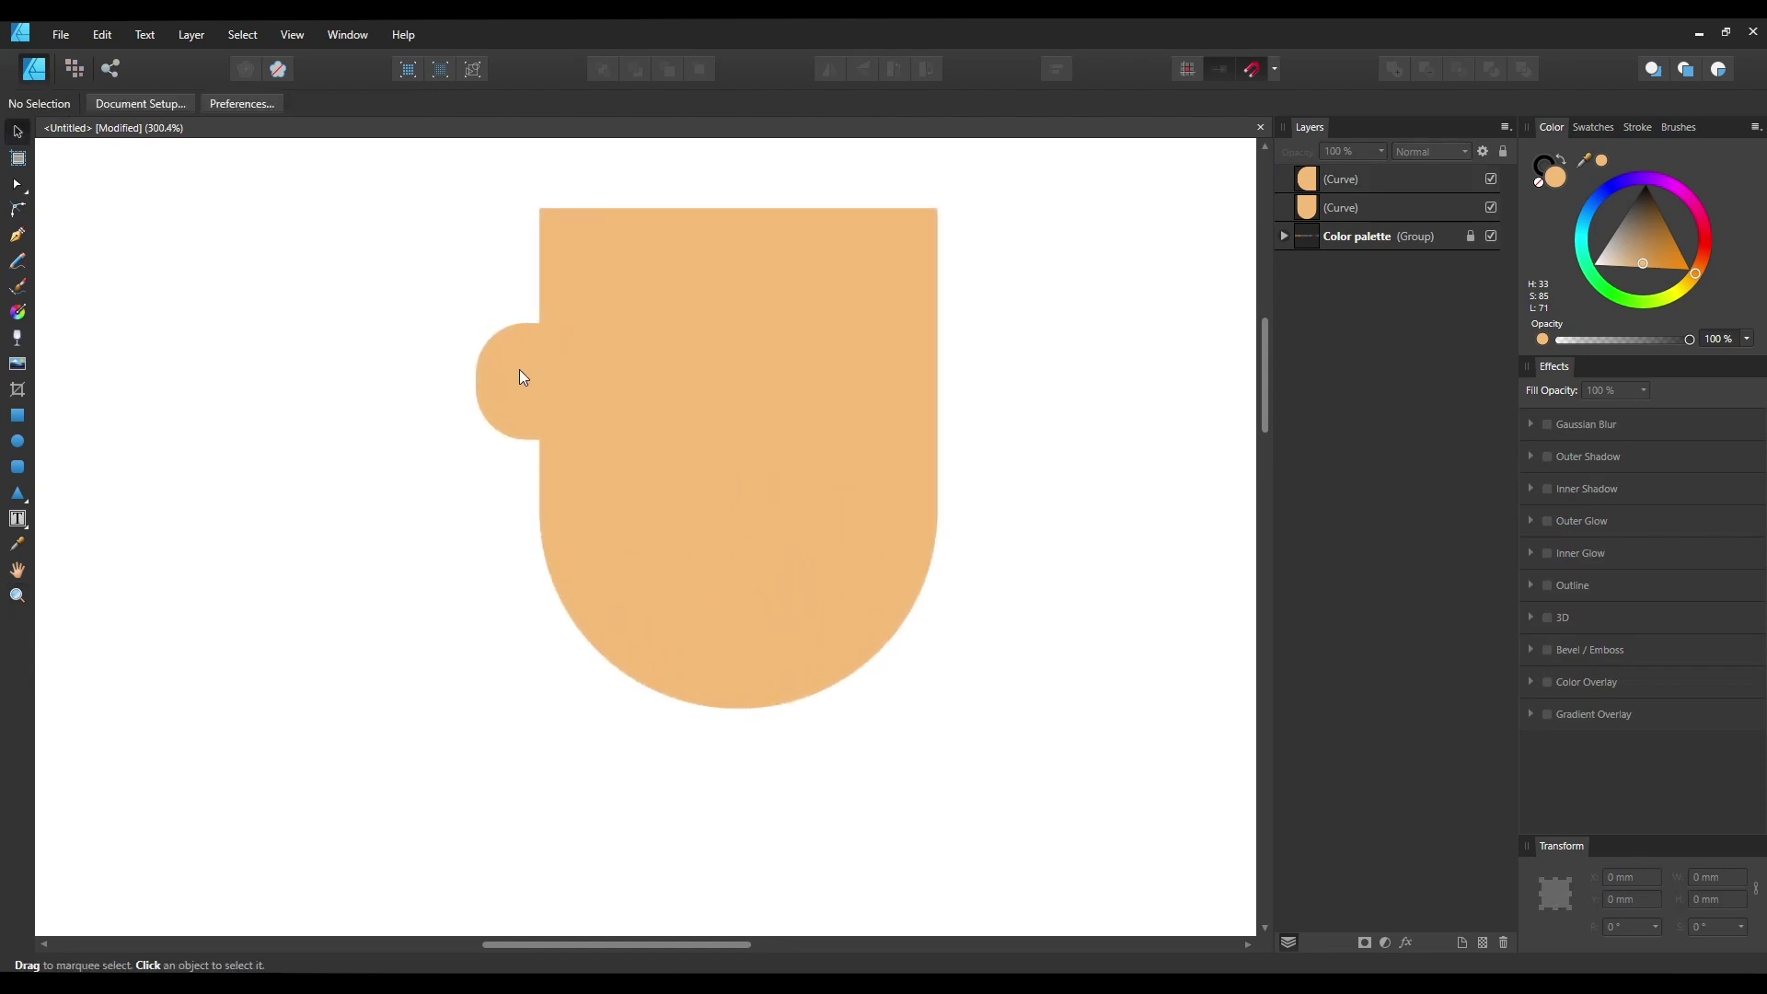
{"action": "left_click", "coordinate": [538, 387]}
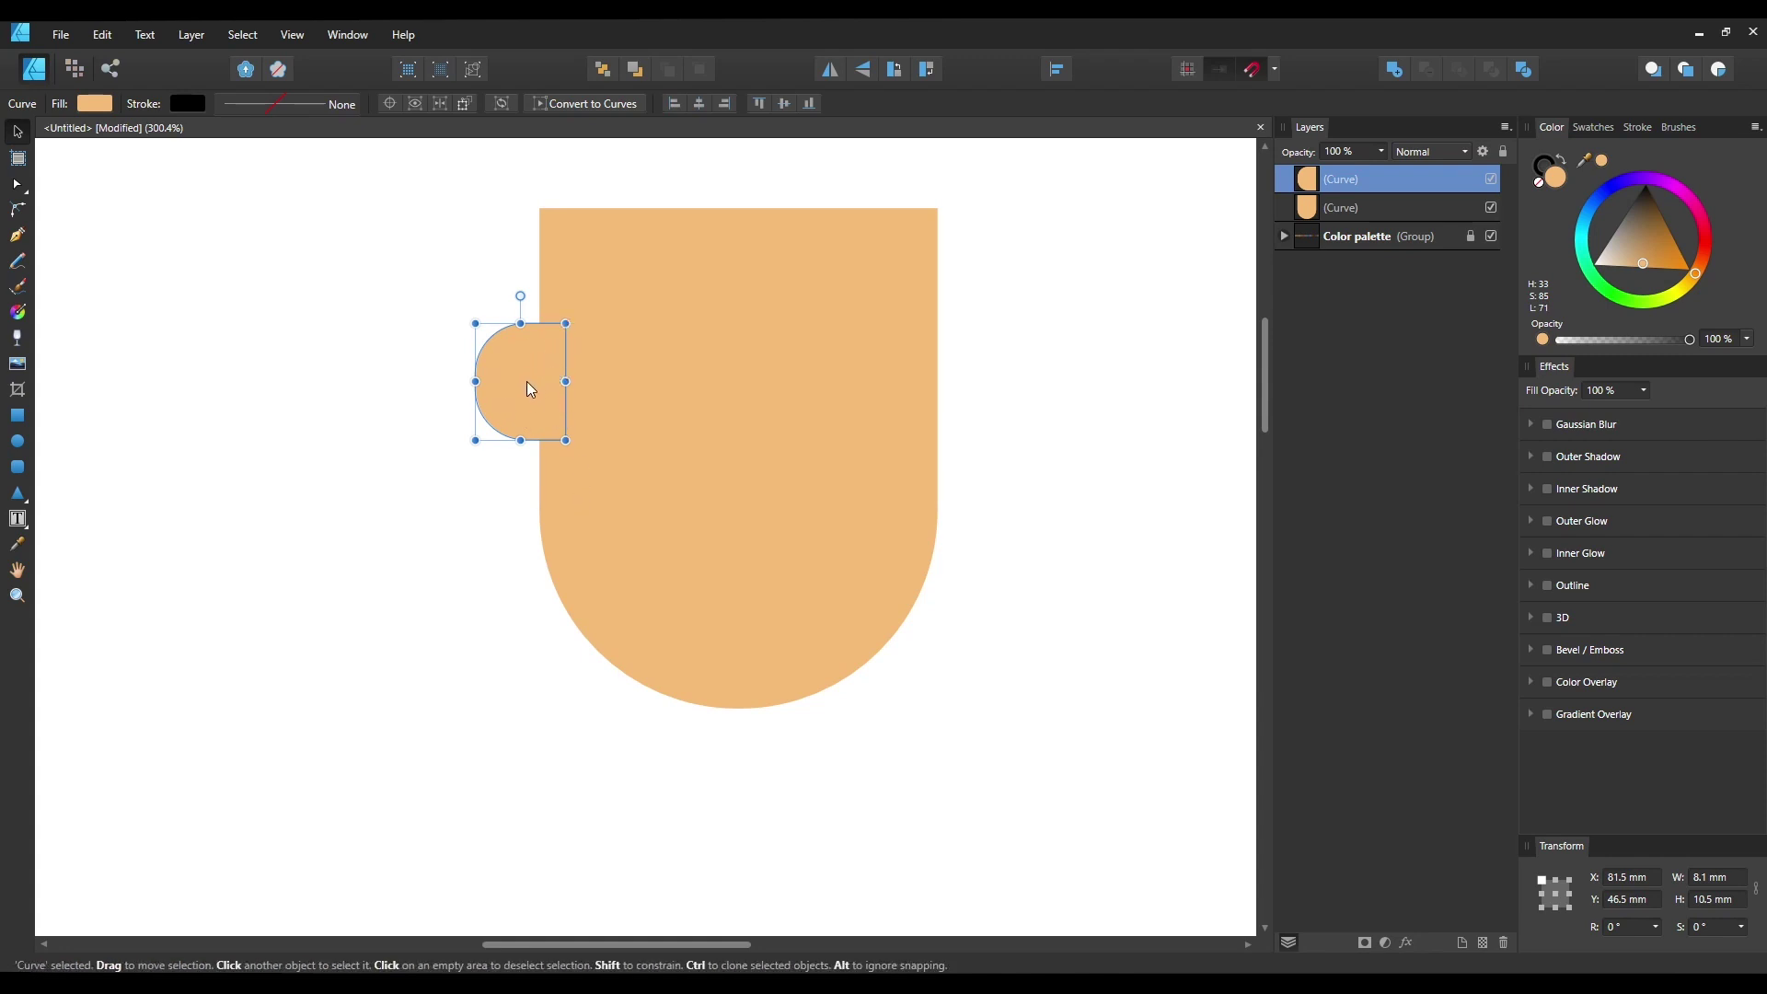
{"action": "left_click_drag", "start_coordinate": [525, 376], "coordinate": [274, 403]}
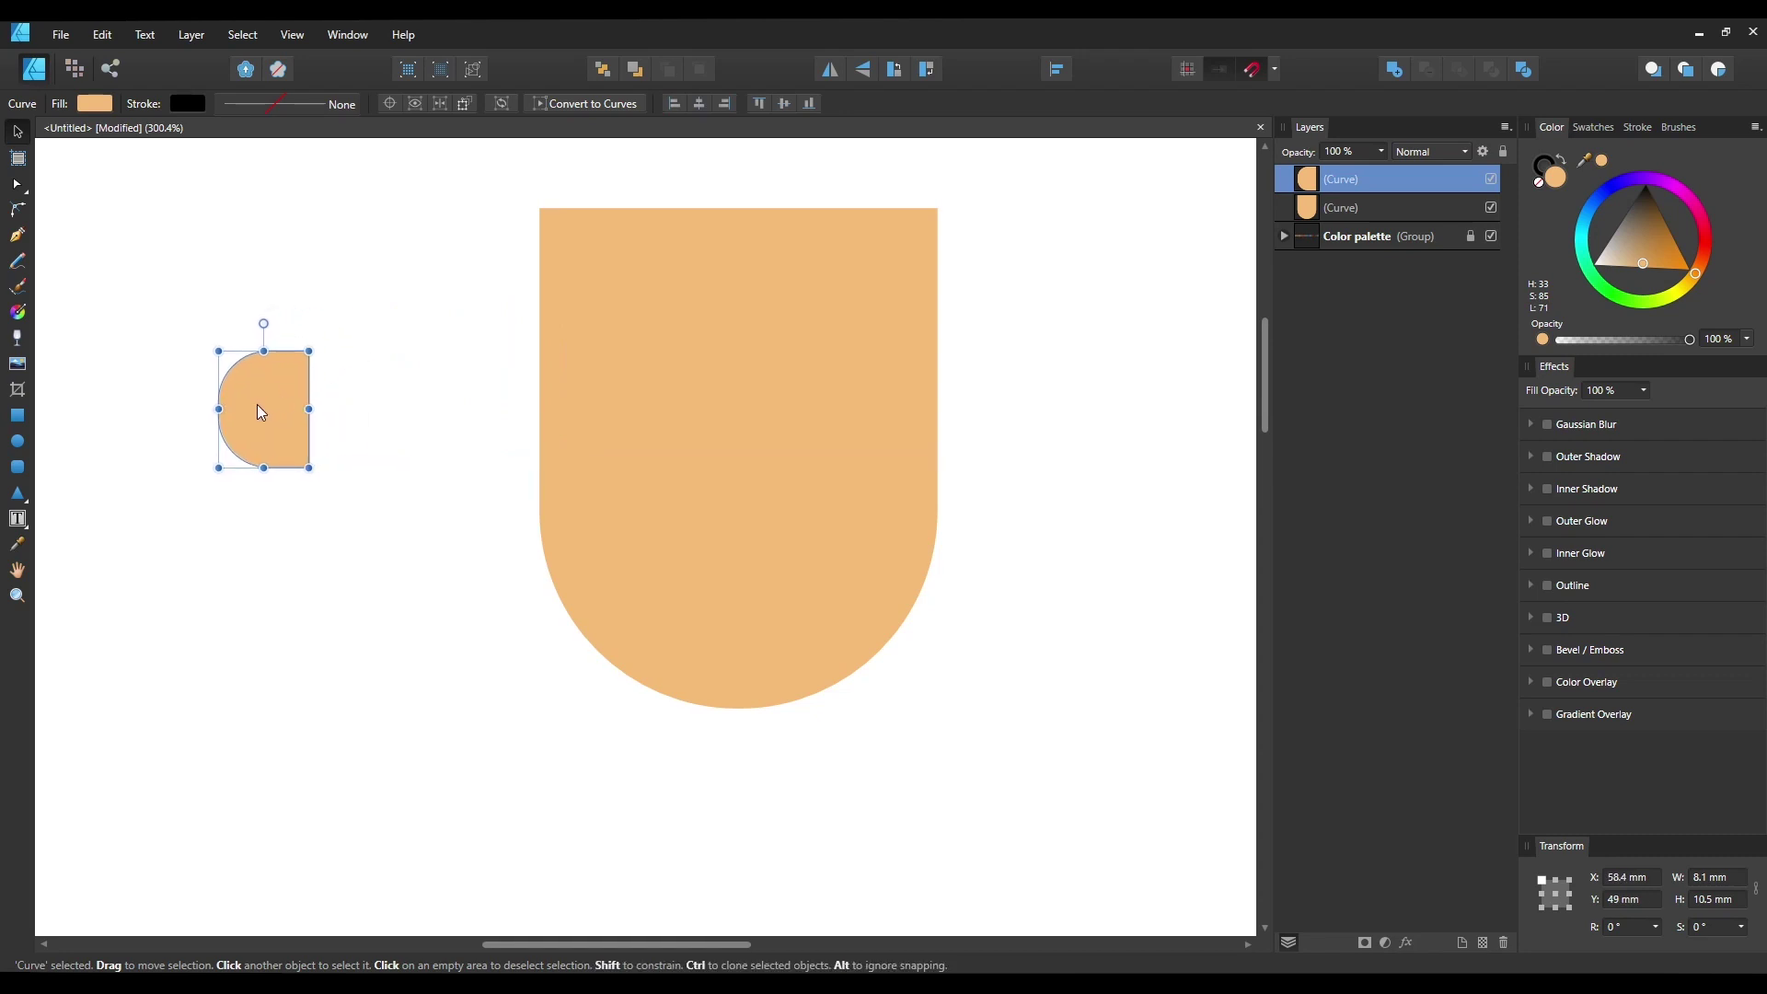
Duplicate the ear shape and fill the copy with the darker orange sampled from the colour palette beside the skin tone.
{"action": "key", "text": "ctrl+j"}
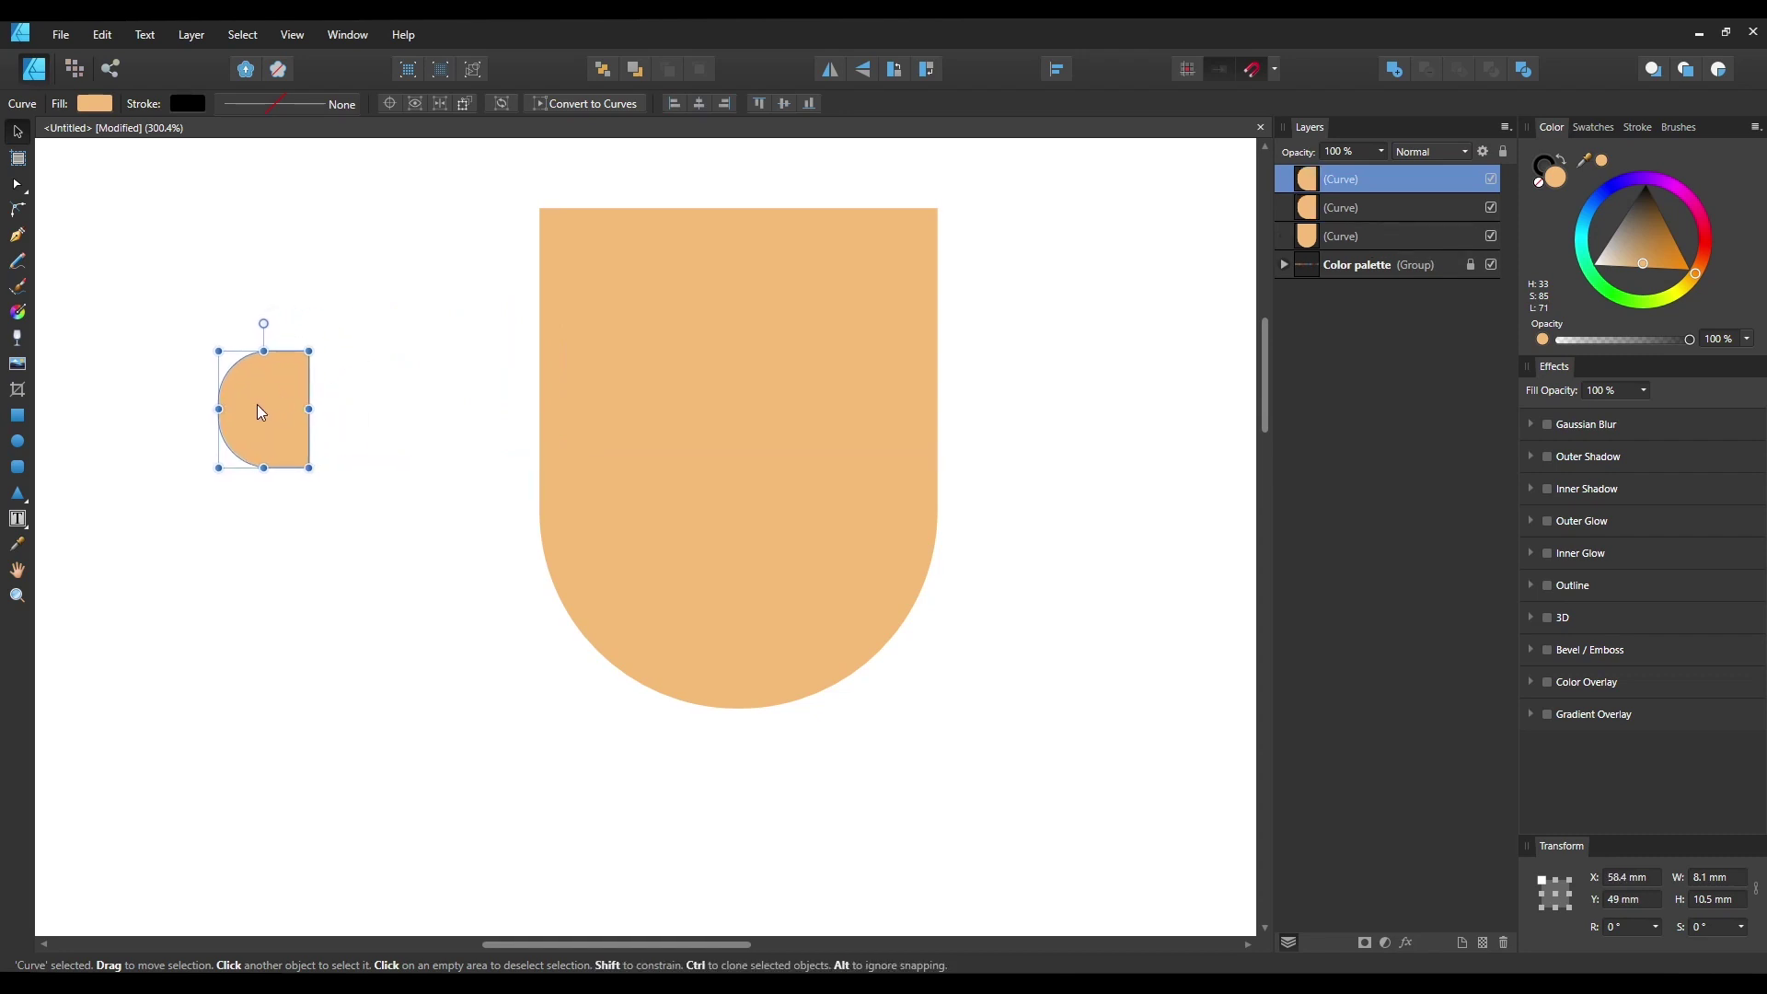
{"action": "key", "text": "space"}
{"action": "left_click_drag", "start_coordinate": [257, 405], "coordinate": [622, 434]}
{"action": "key", "text": "ctrl+z"}
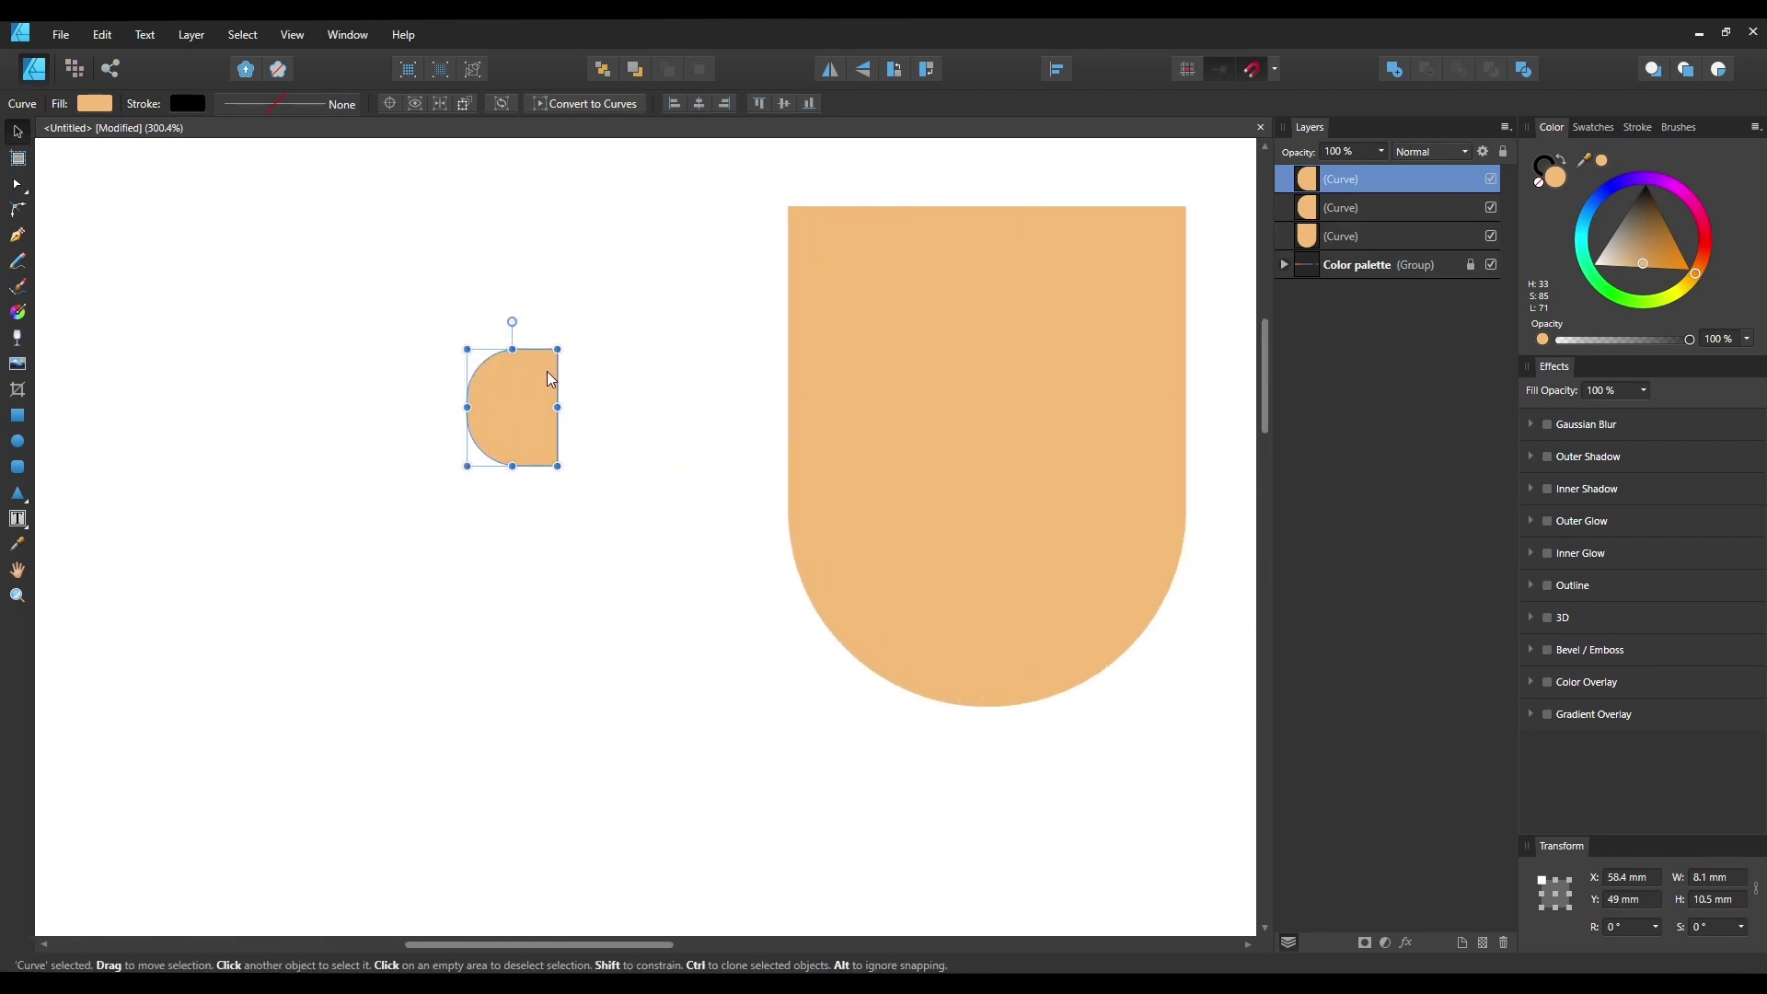
{"action": "key", "text": "space"}
{"action": "left_click_drag", "start_coordinate": [461, 335], "coordinate": [588, 687]}
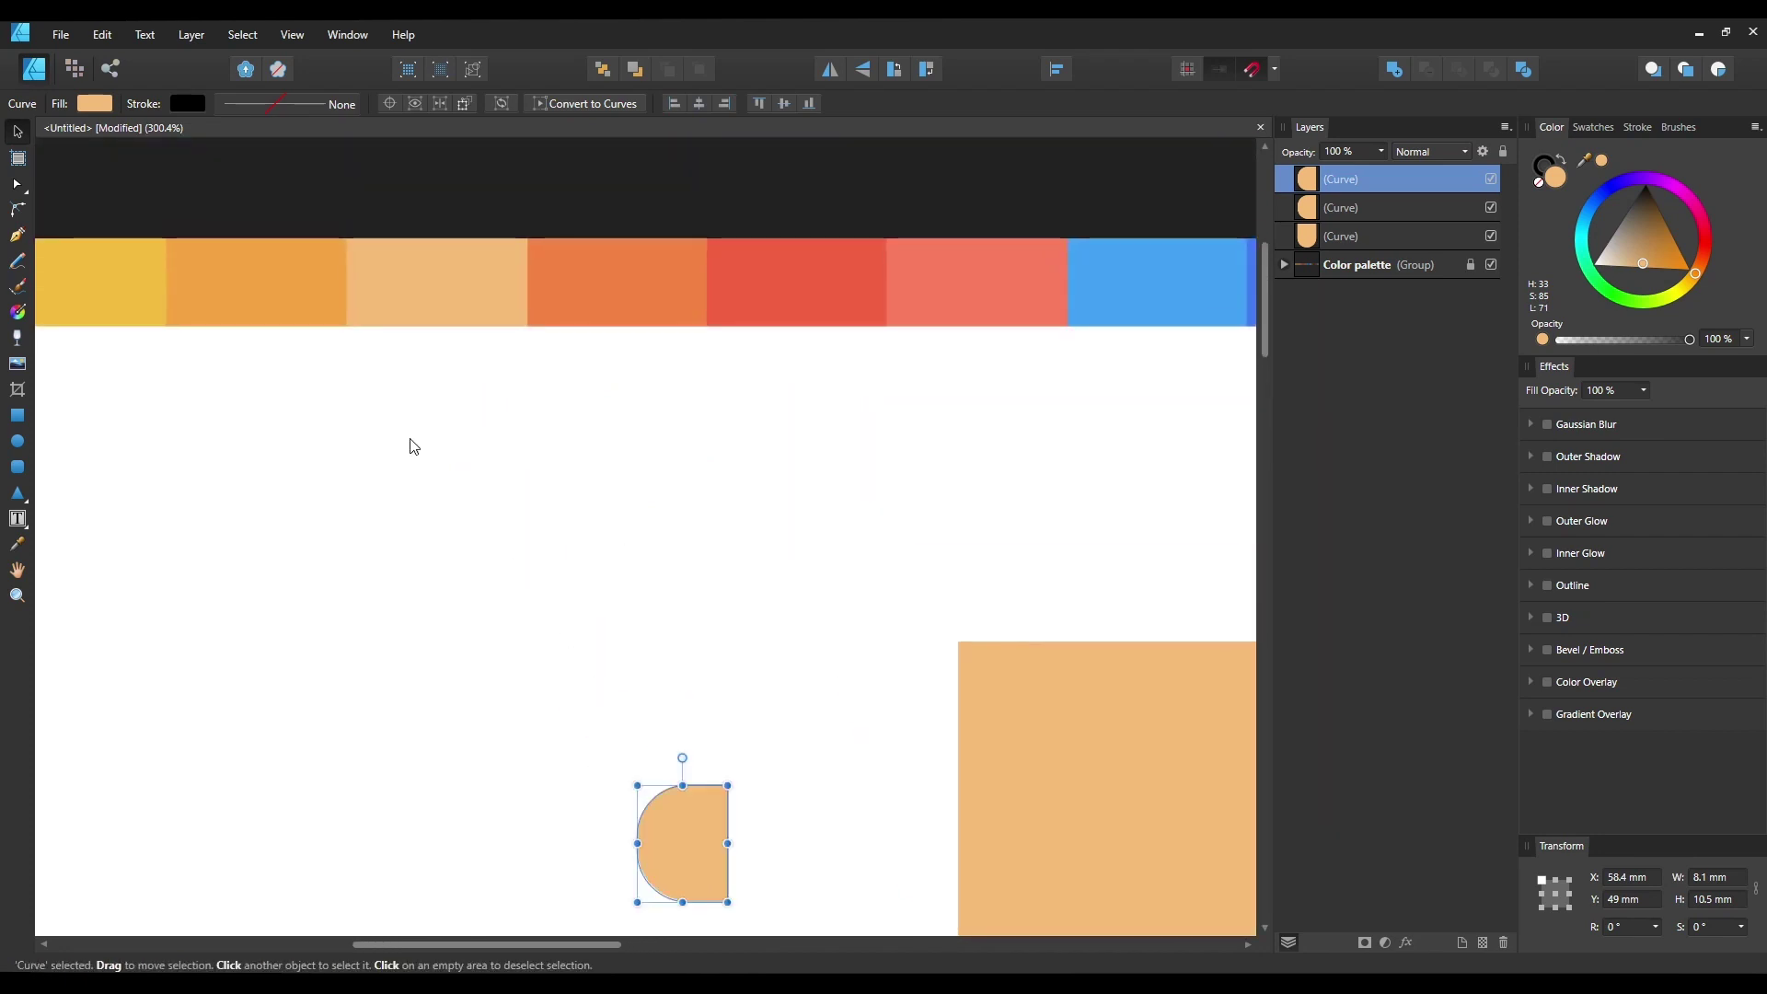
{"action": "key", "text": "i"}
{"action": "left_click", "coordinate": [217, 251]}
{"action": "key", "text": "space"}
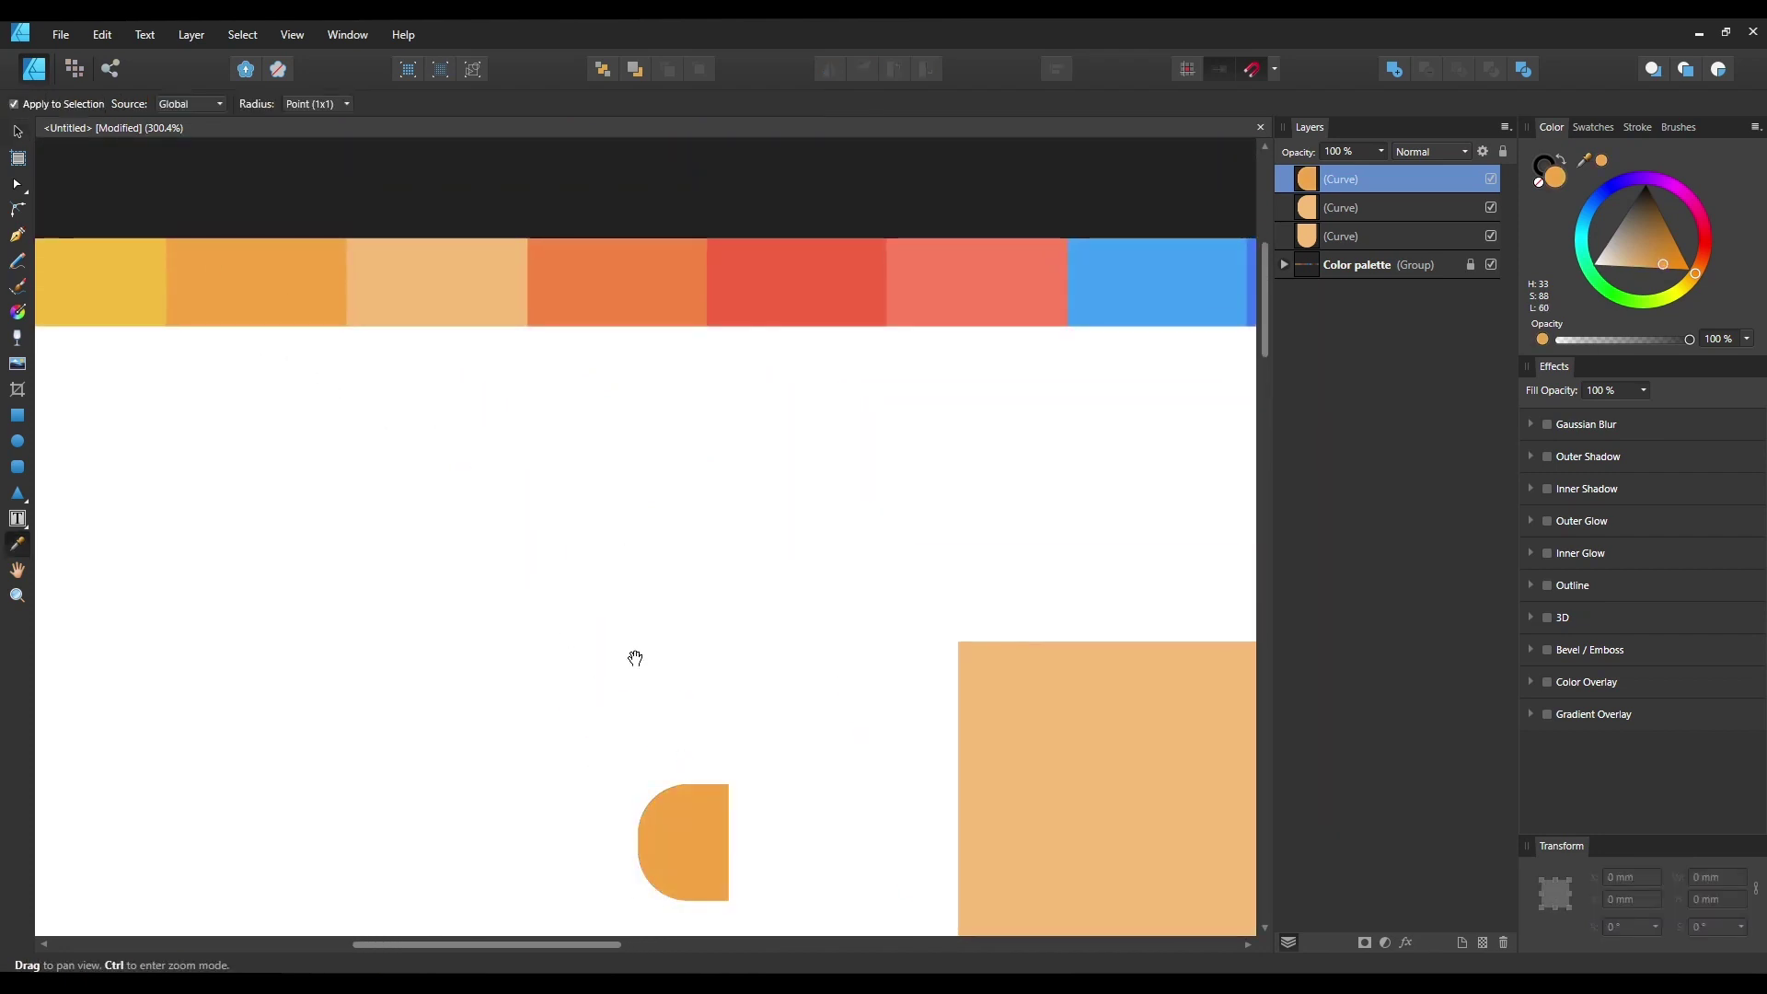
{"action": "left_click_drag", "start_coordinate": [631, 659], "coordinate": [528, 359]}
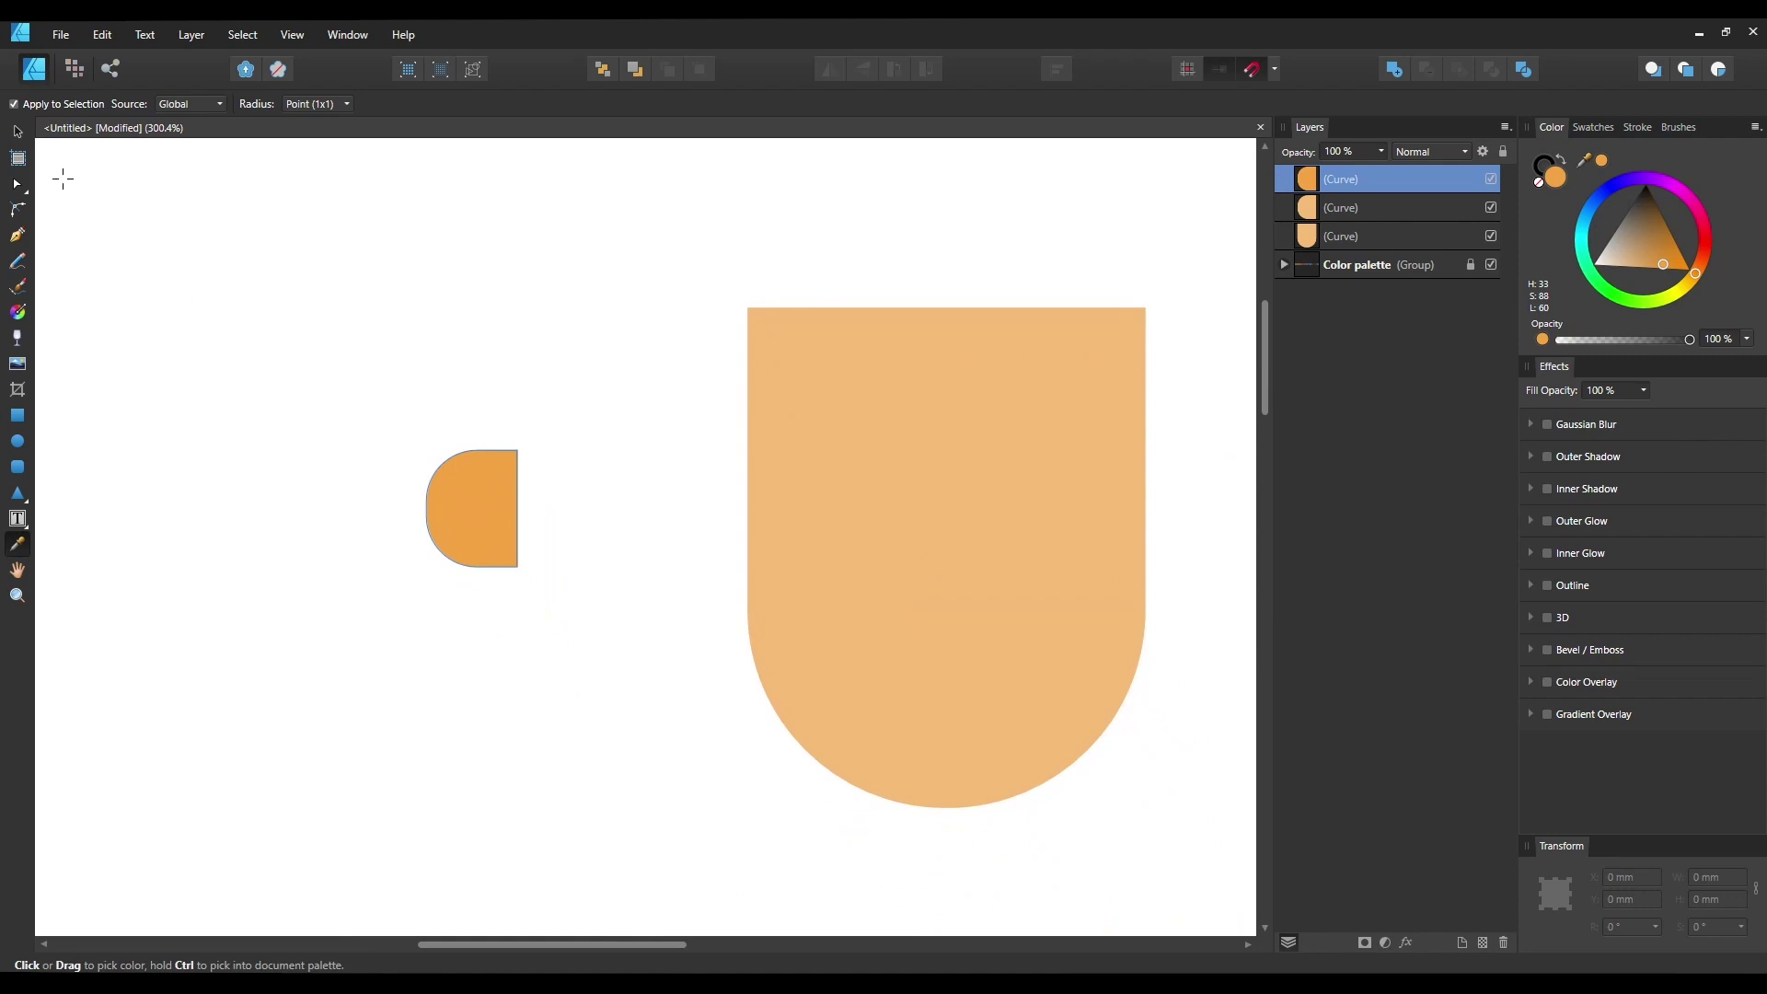
Shrink the darker ear copy around its centre to about 7 × 9 mm.
{"action": "key", "text": "v"}
{"action": "left_click_drag", "start_coordinate": [484, 516], "coordinate": [543, 522]}
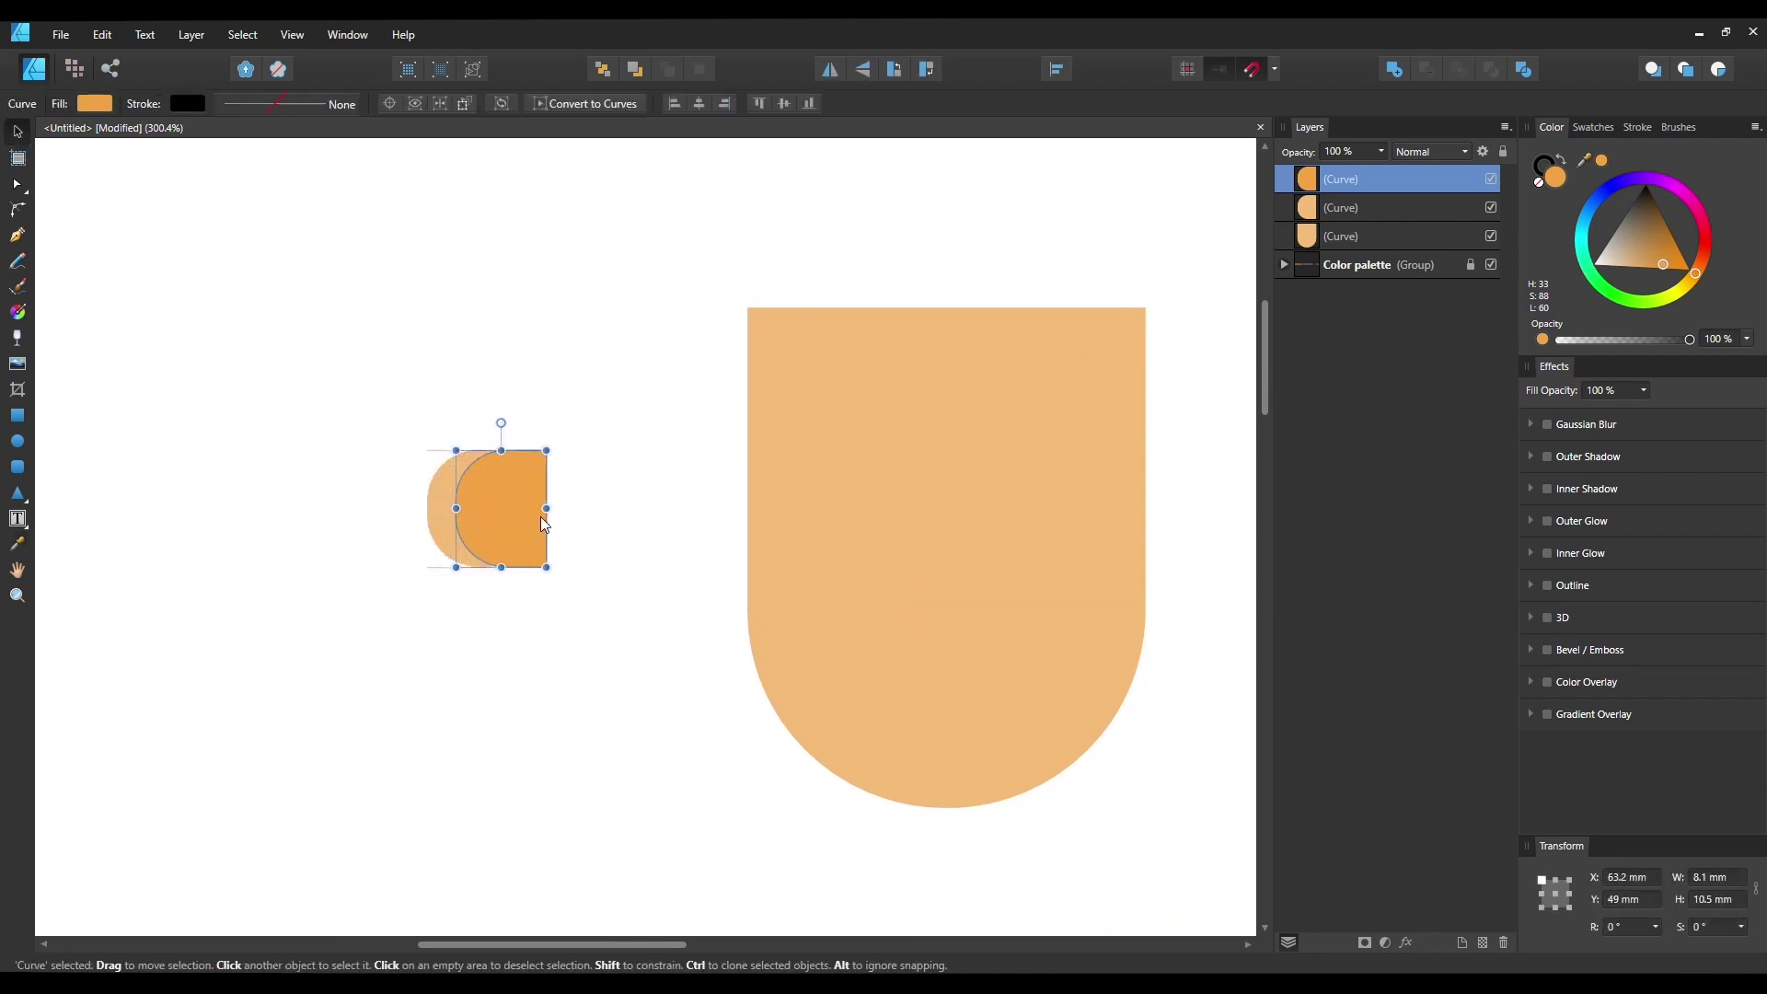
{"action": "key", "text": "ctrl+z"}
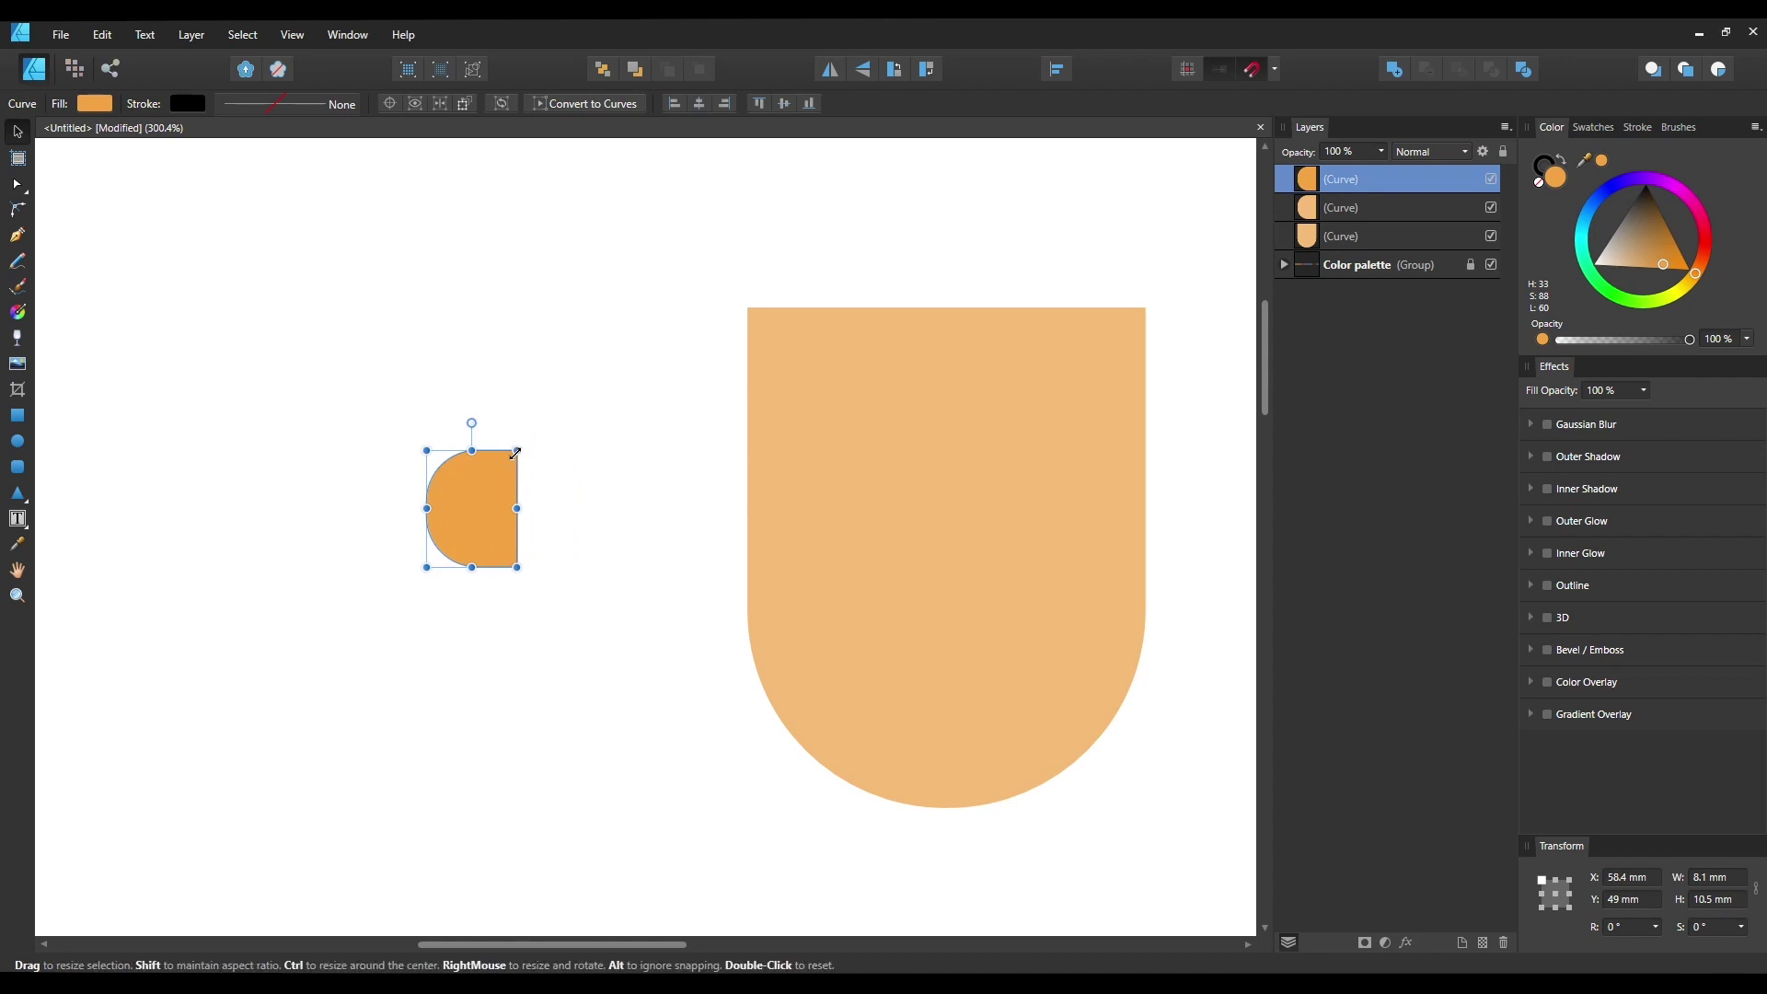
{"action": "left_click_drag", "start_coordinate": [515, 453], "coordinate": [513, 455]}
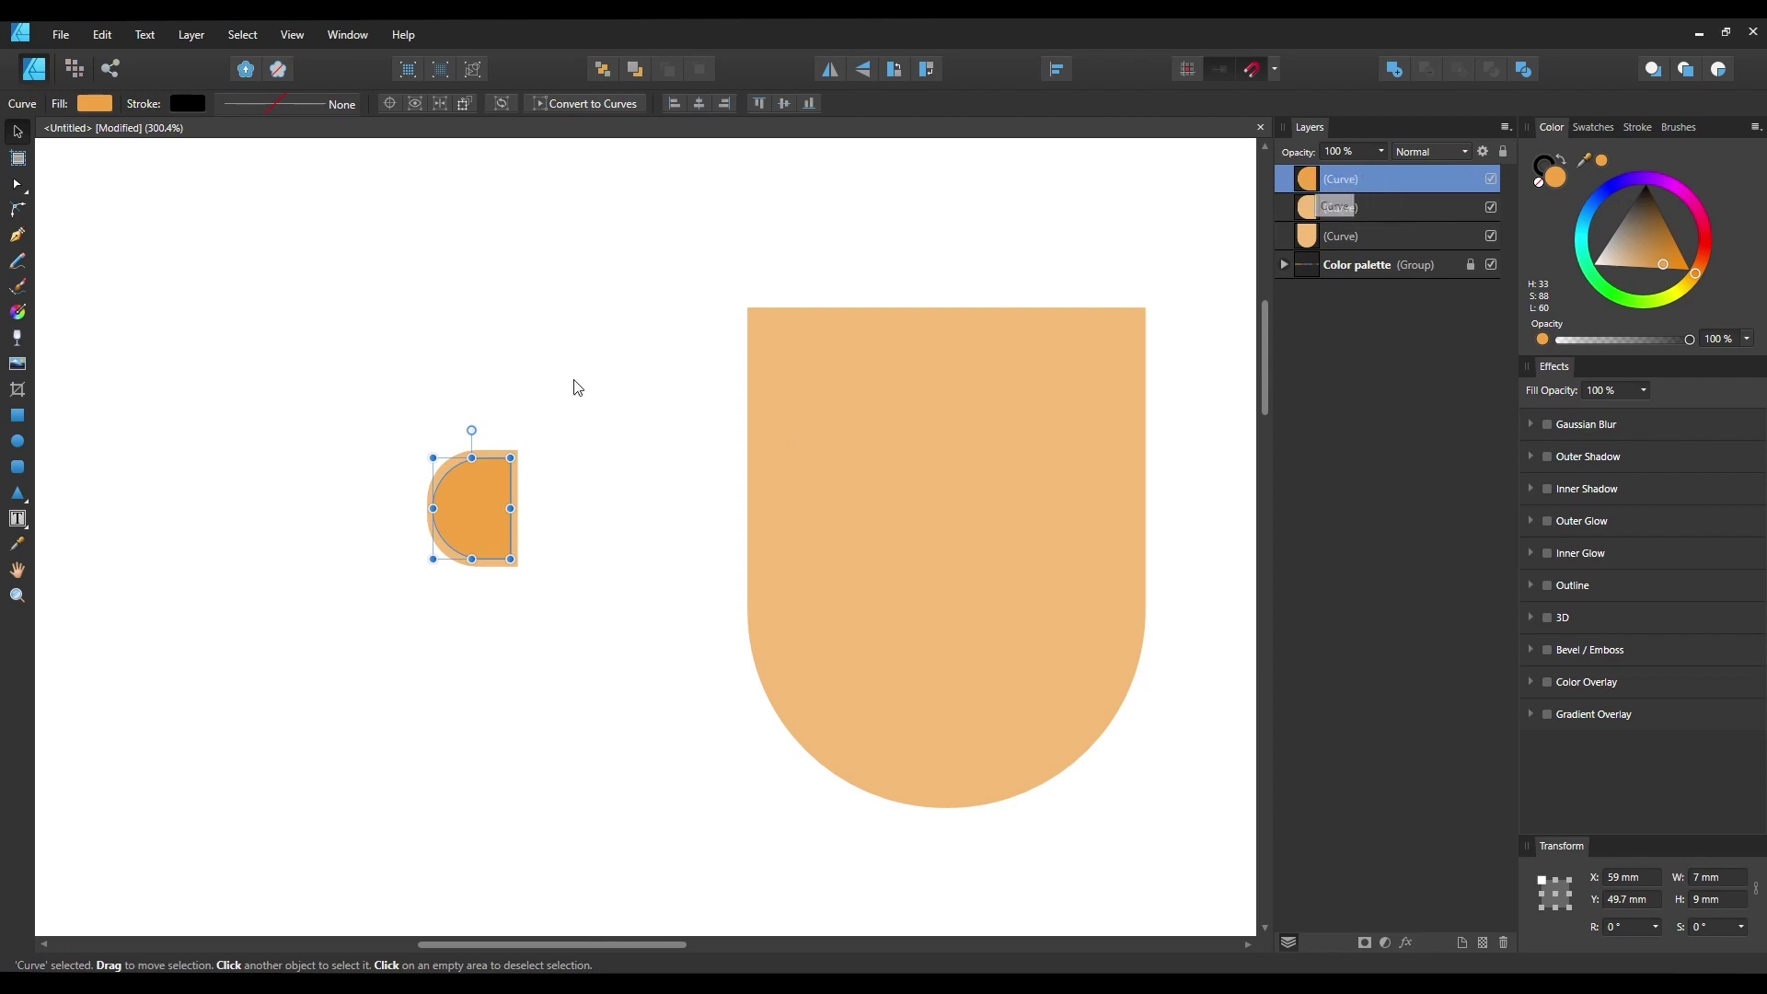
Clip the darker shape inside the lighter ear shape and shift the combined ear slightly up and to the right.
{"action": "left_click_drag", "start_coordinate": [1337, 177], "coordinate": [1351, 213]}
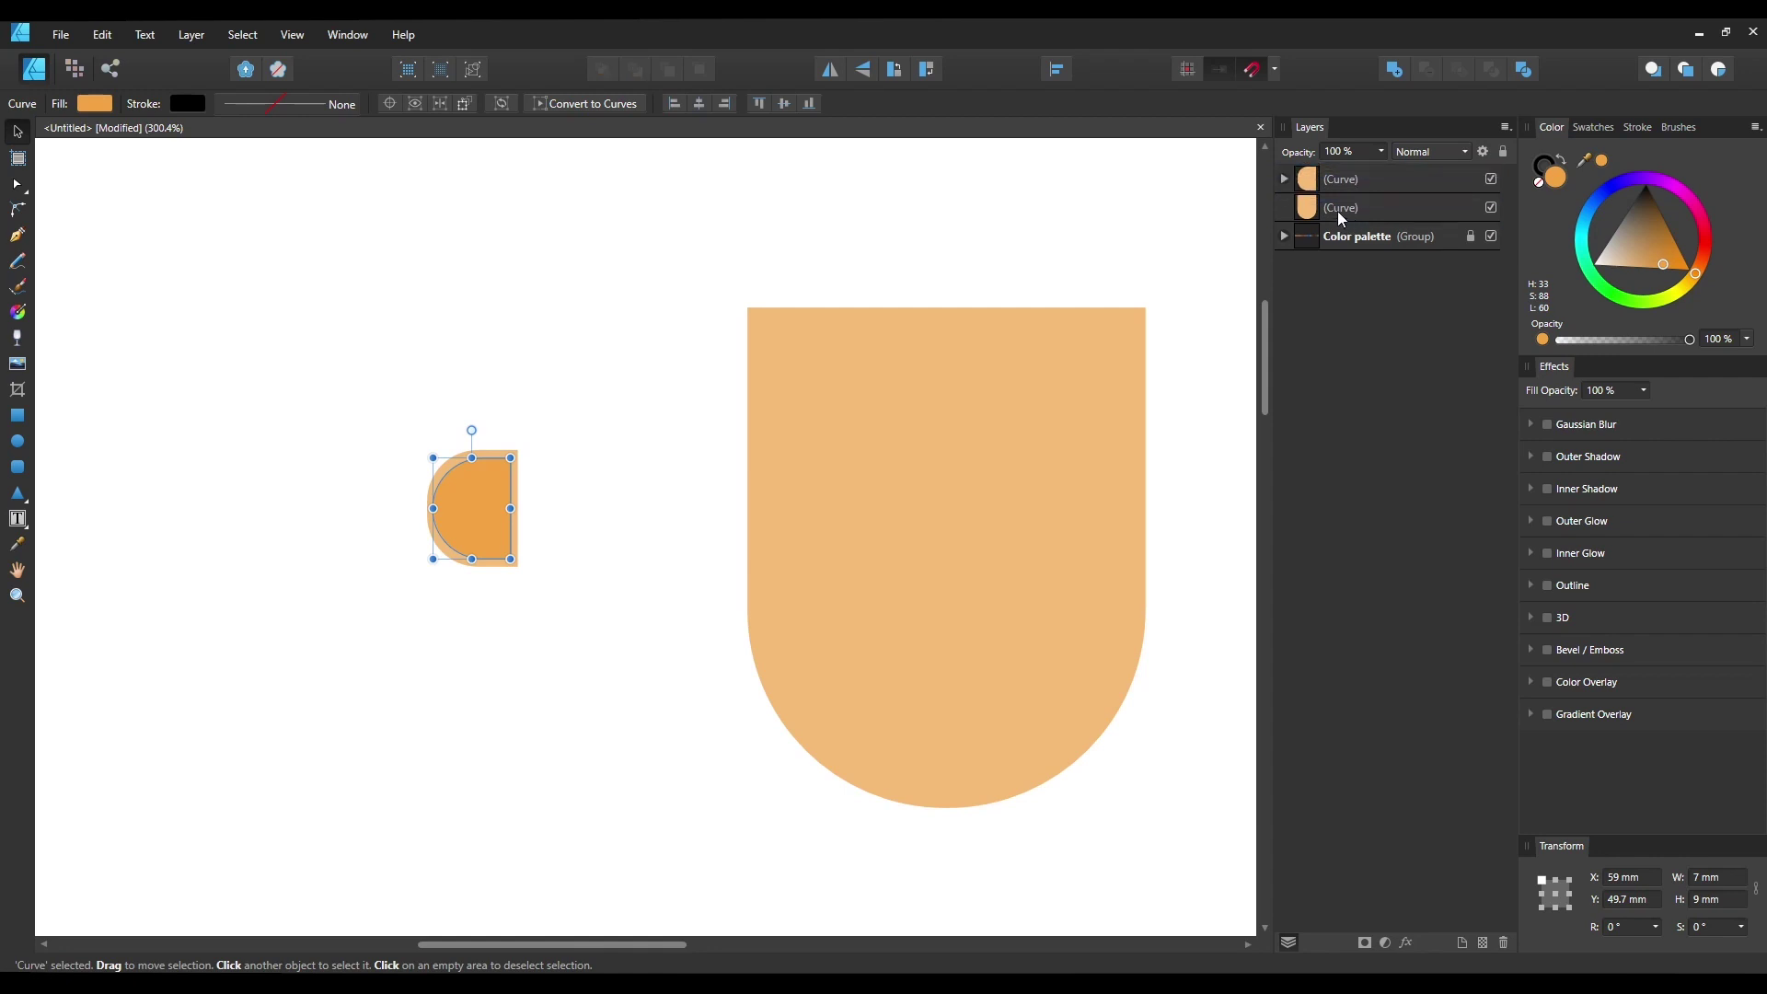
{"action": "left_click", "coordinate": [1356, 175]}
{"action": "mouse_move", "coordinate": [475, 498]}
{"action": "left_mouse_down"}
{"action": "mouse_move", "coordinate": [516, 430]}
{"action": "mouse_move", "coordinate": [498, 484]}
{"action": "left_mouse_up"}
Widen the clipped darker shape to about 16.6 mm so it extends past the ear's straight edge.
{"action": "left_click", "coordinate": [1284, 179]}
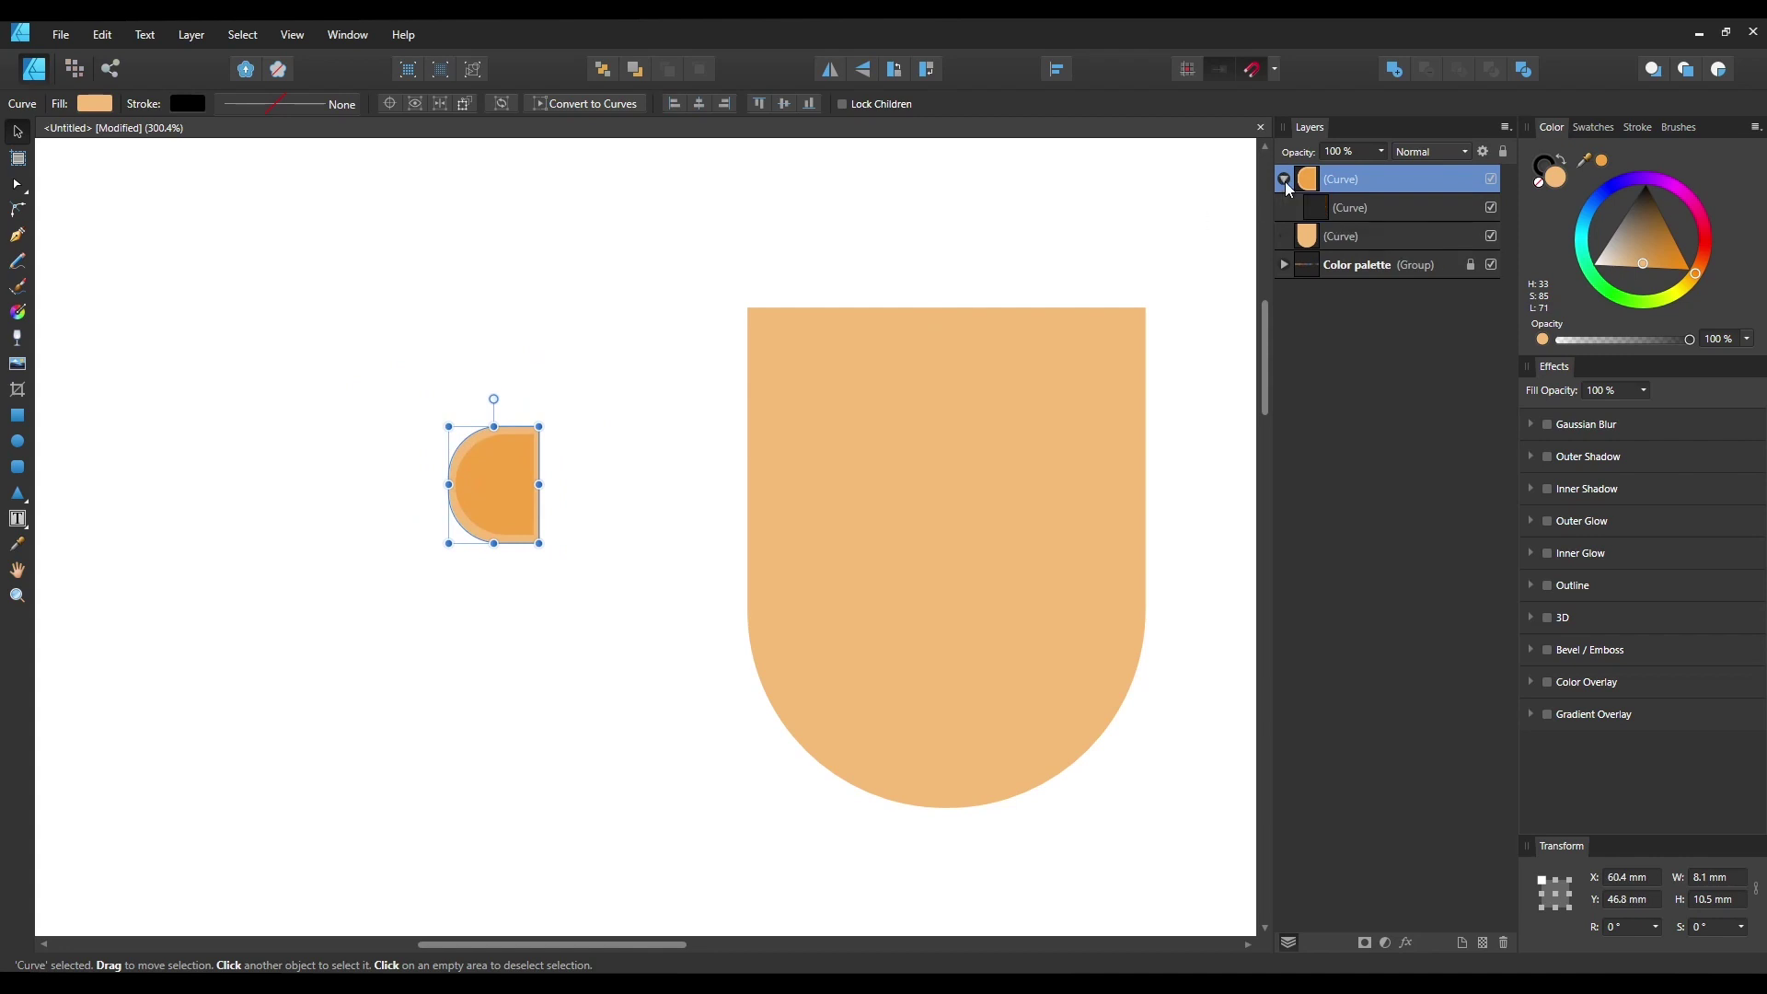
{"action": "left_click", "coordinate": [1350, 219]}
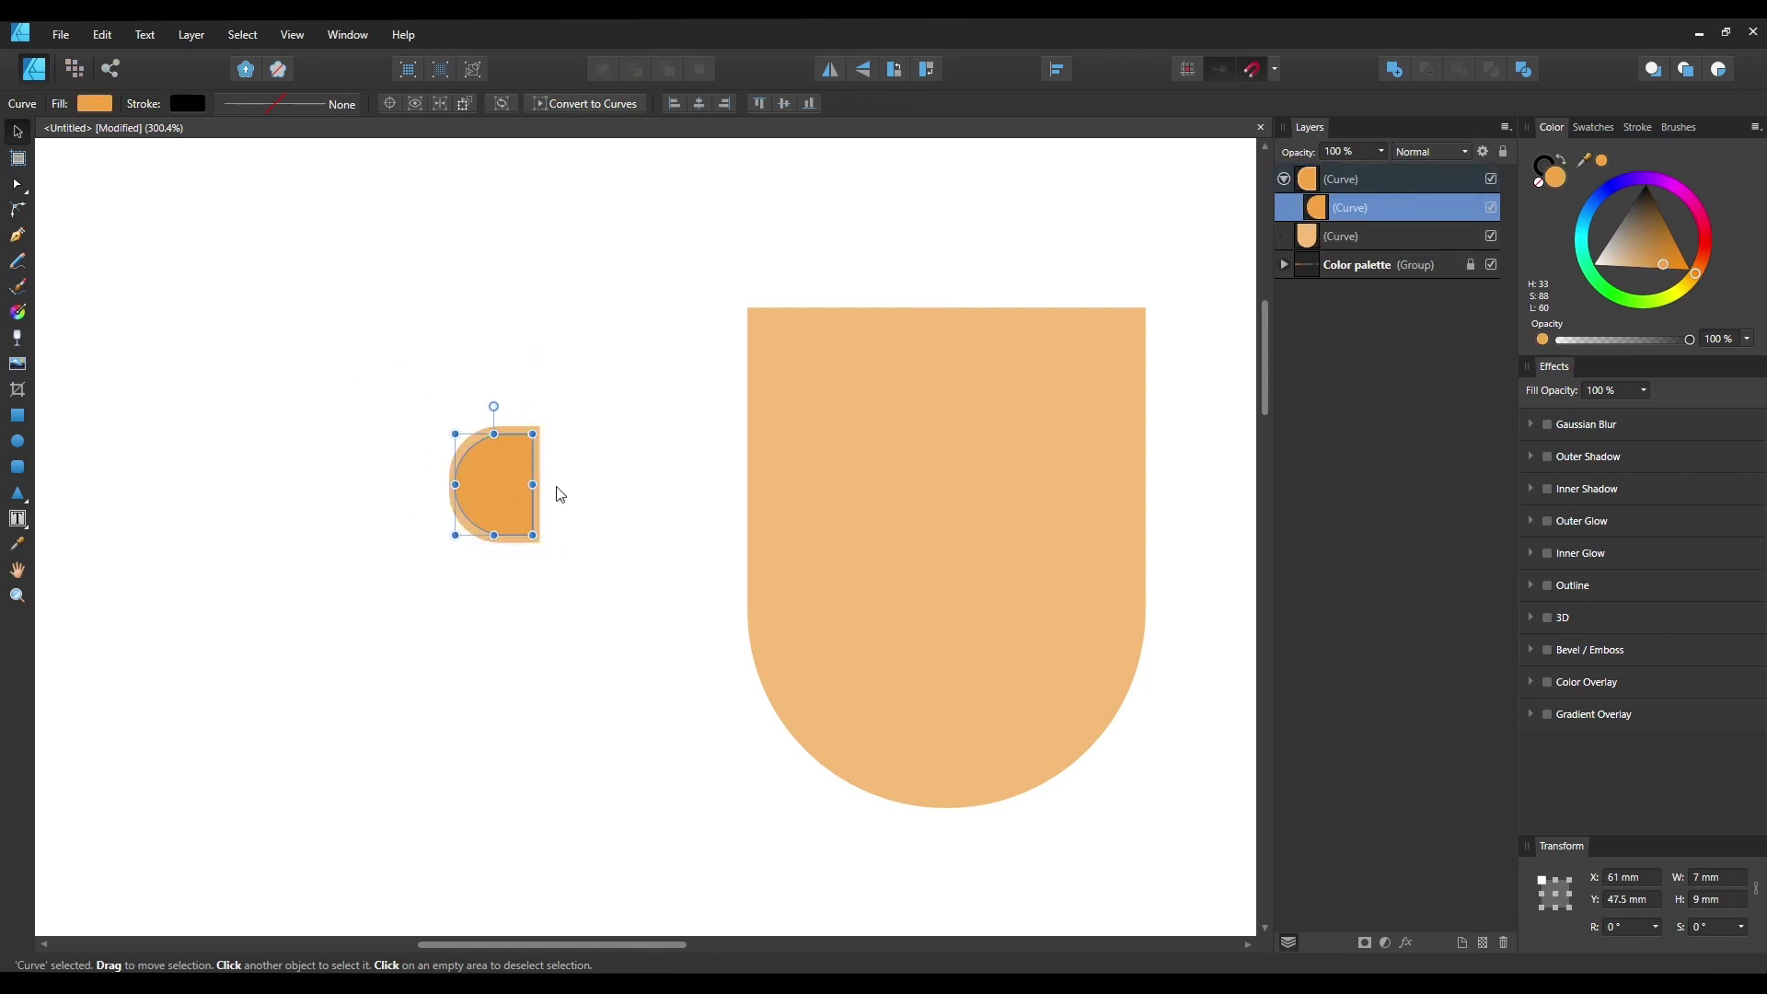
{"action": "left_click_drag", "start_coordinate": [536, 486], "coordinate": [639, 485]}
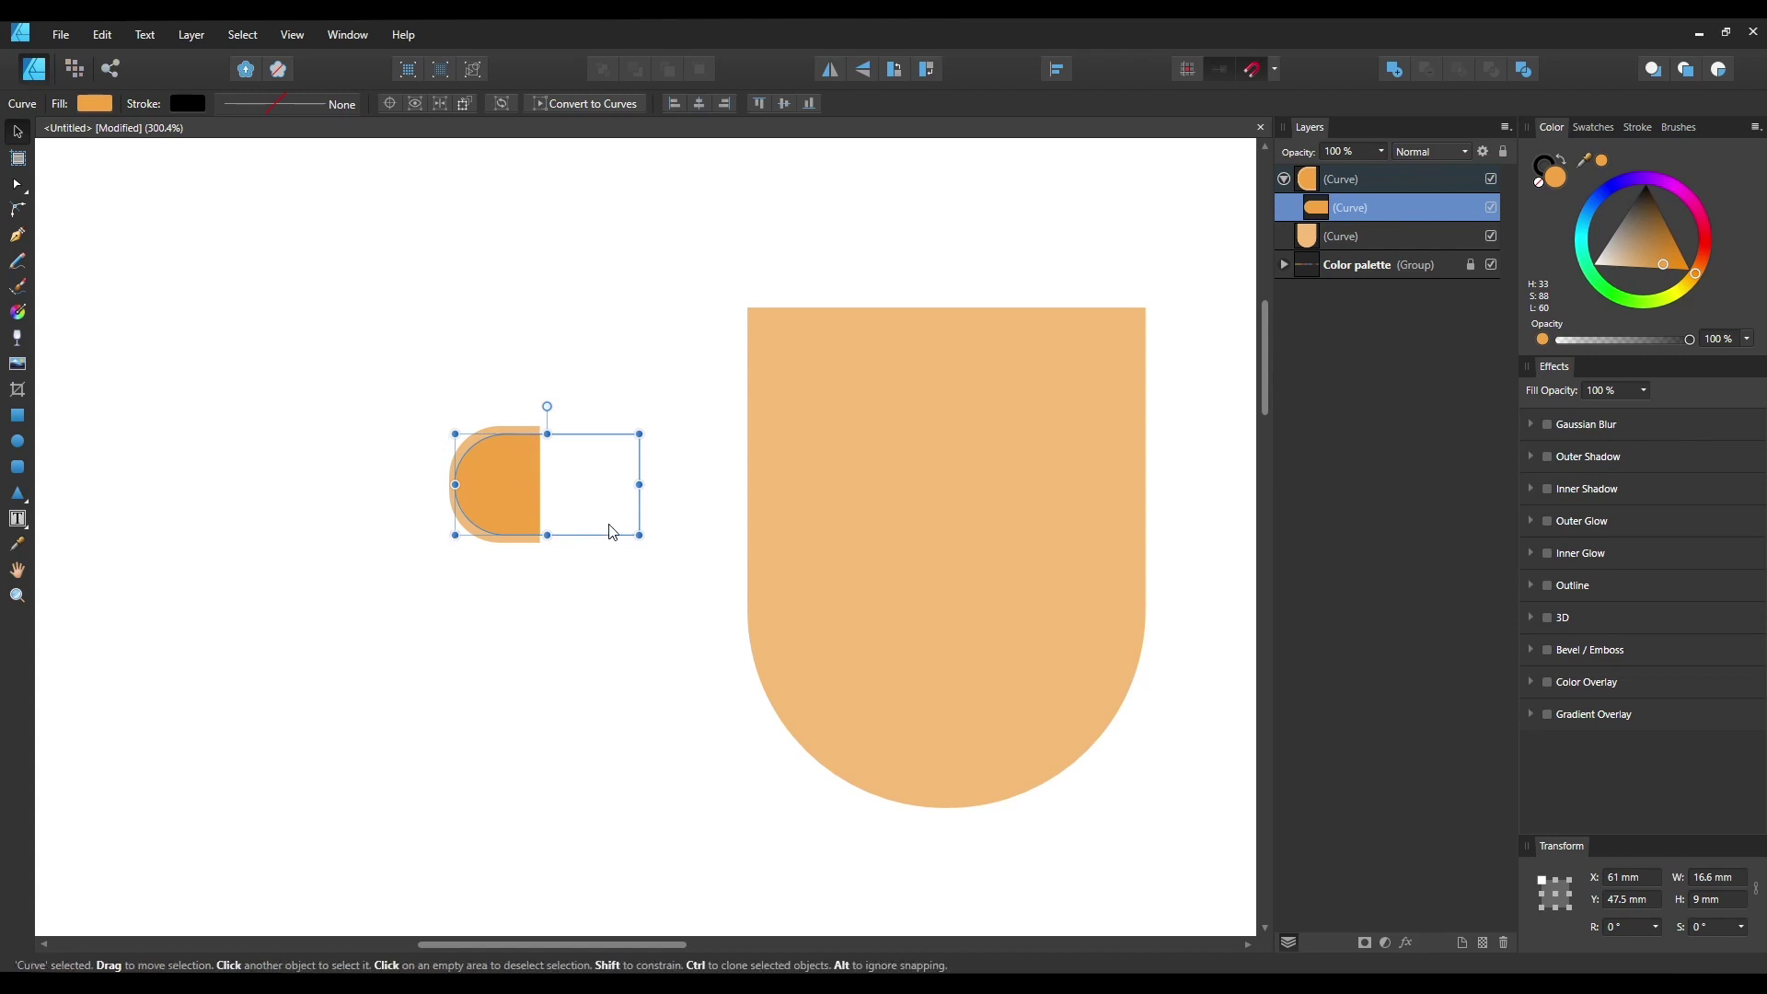
{"action": "left_click", "coordinate": [544, 604]}
Name the ear shape's layer "ear" and the large head shape's layer "face".
{"action": "scroll", "coordinate": [544, 604], "scroll_direction": "right", "scroll_amount": 3}
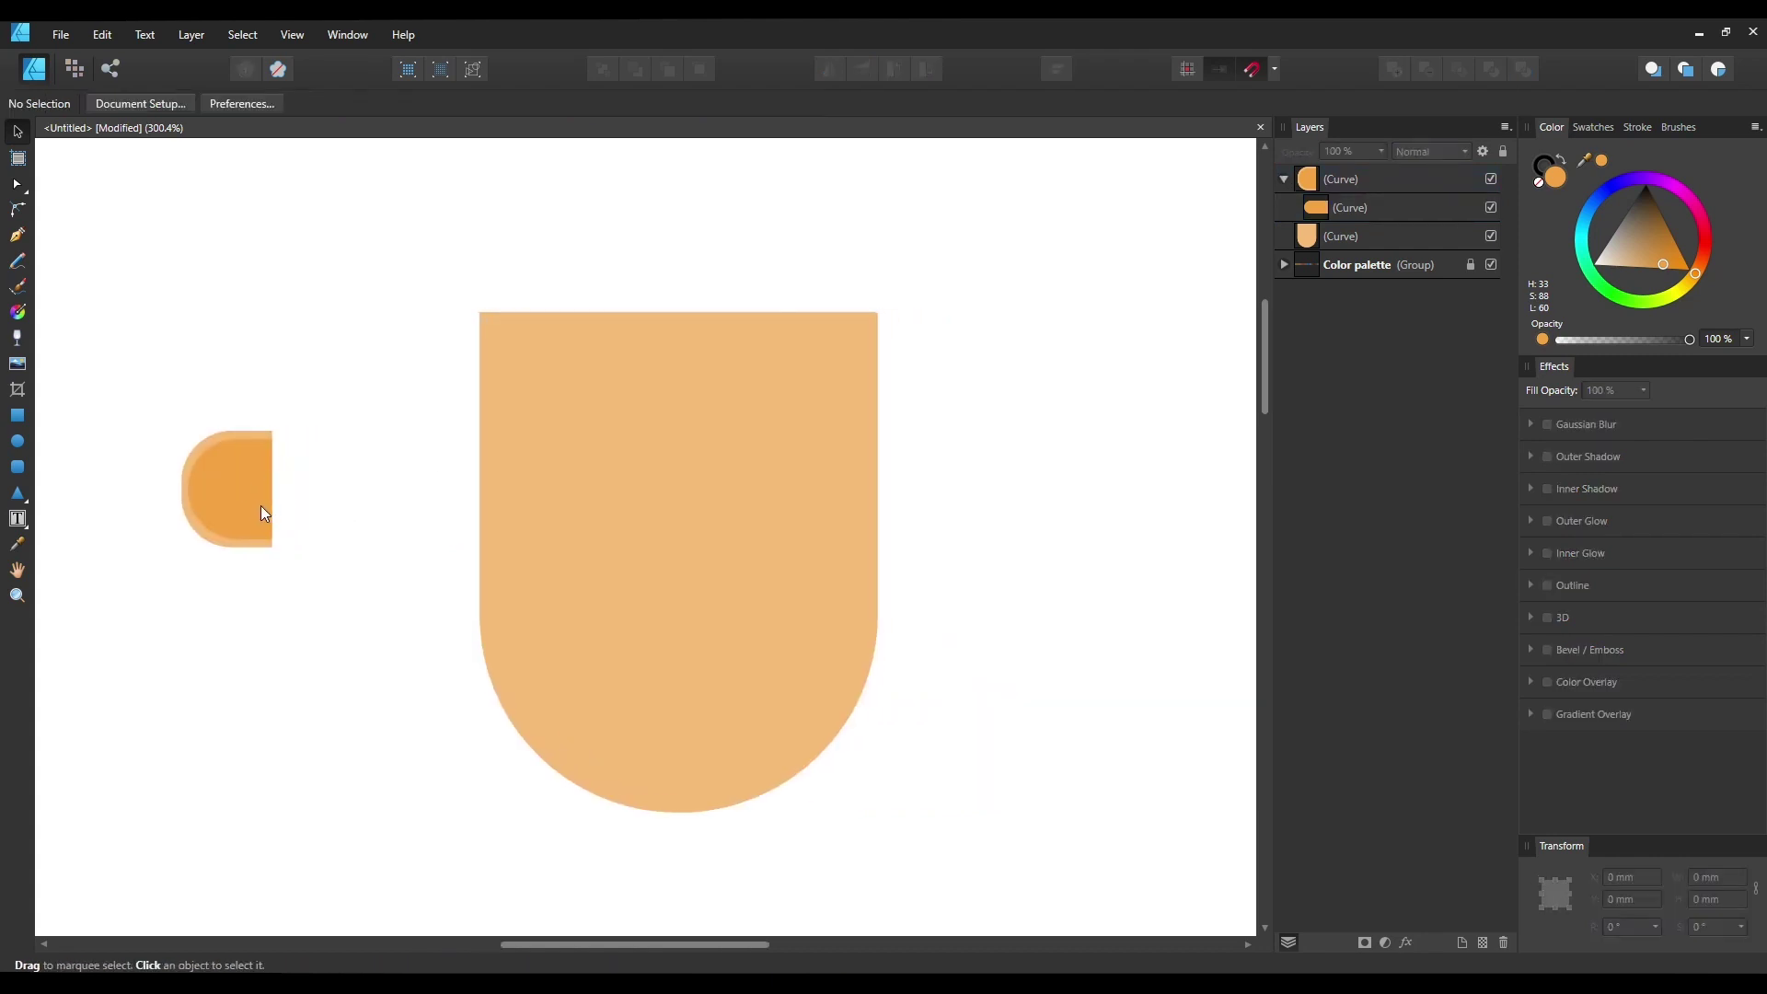
{"action": "left_click", "coordinate": [1283, 179]}
{"action": "left_click", "coordinate": [1343, 180]}
{"action": "double_click", "coordinate": [1349, 180]}
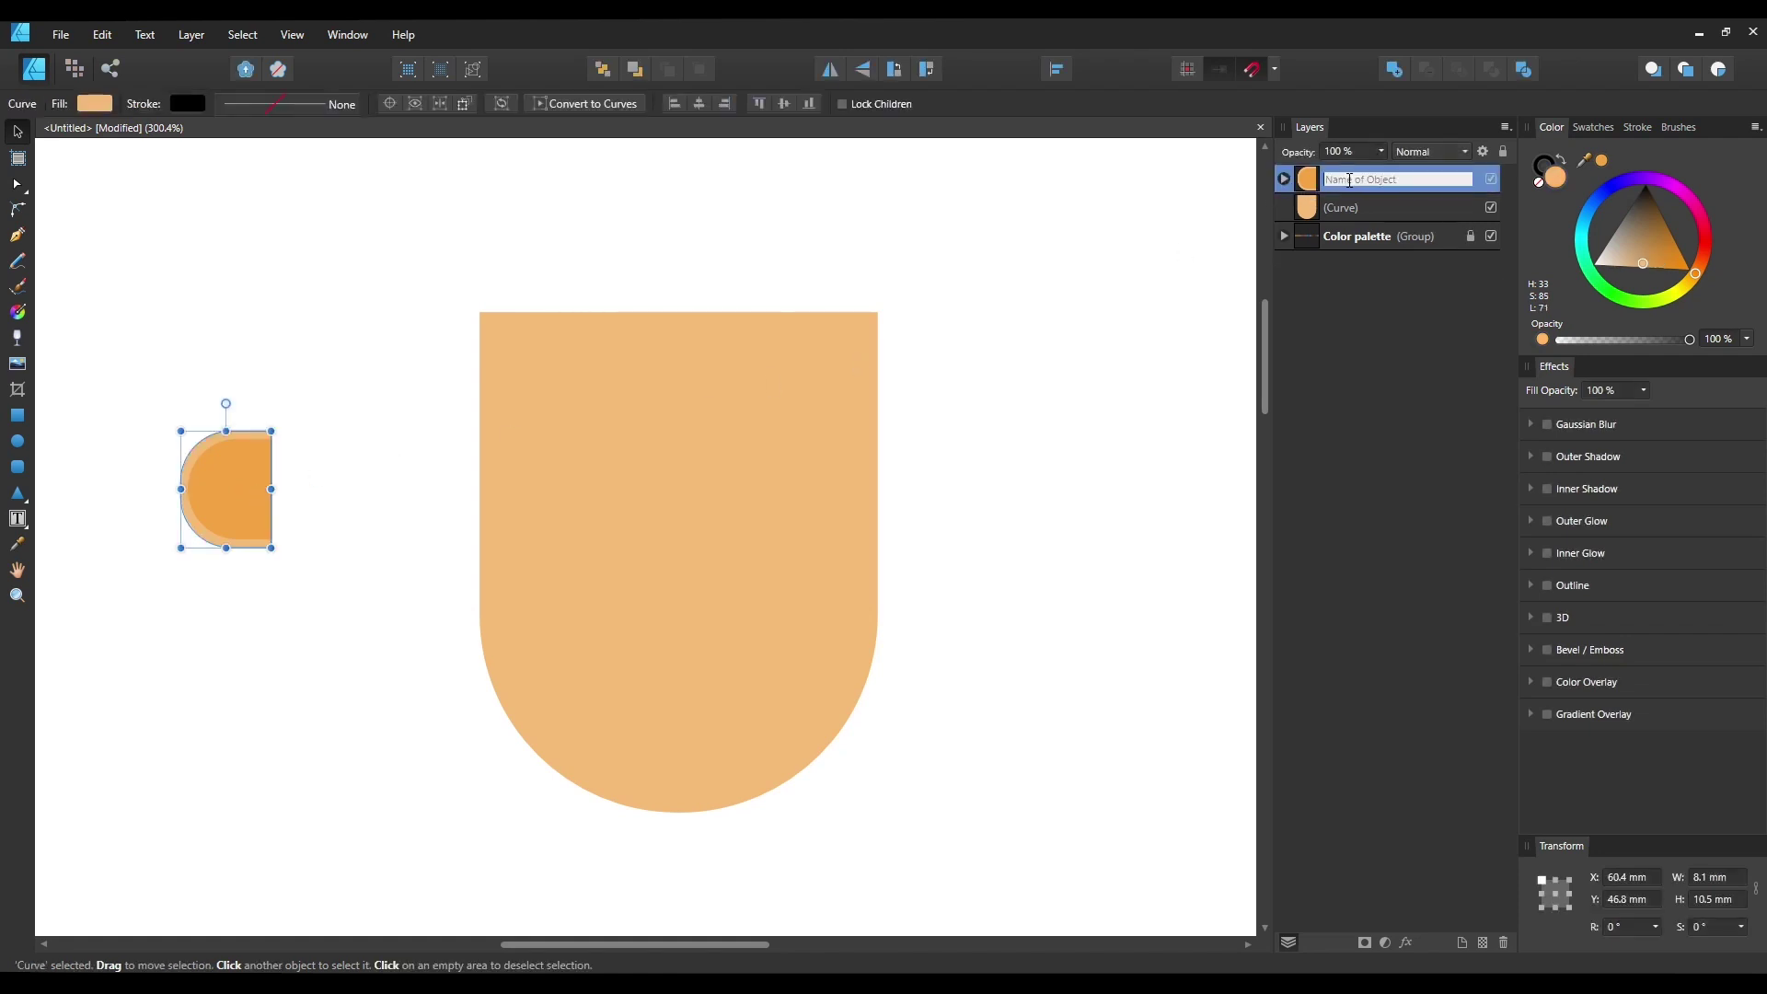
{"action": "type", "text": "ear"}
{"action": "key", "text": "Return"}
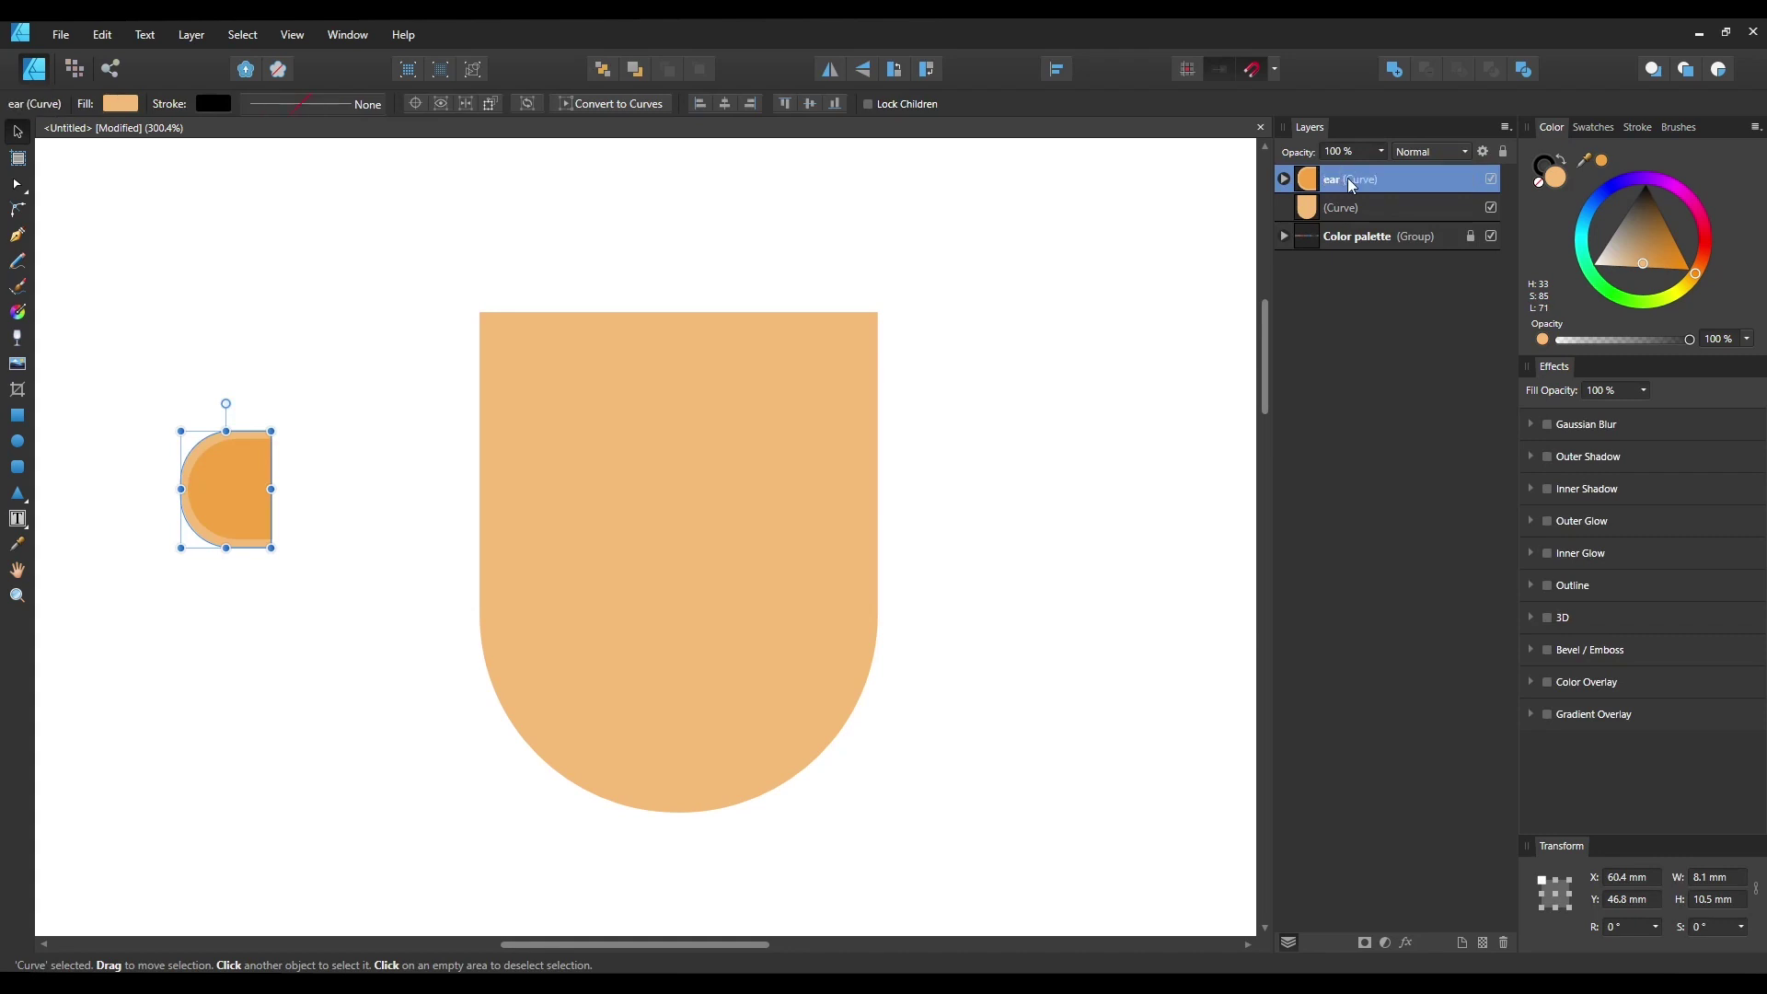
{"action": "double_click", "coordinate": [1358, 208]}
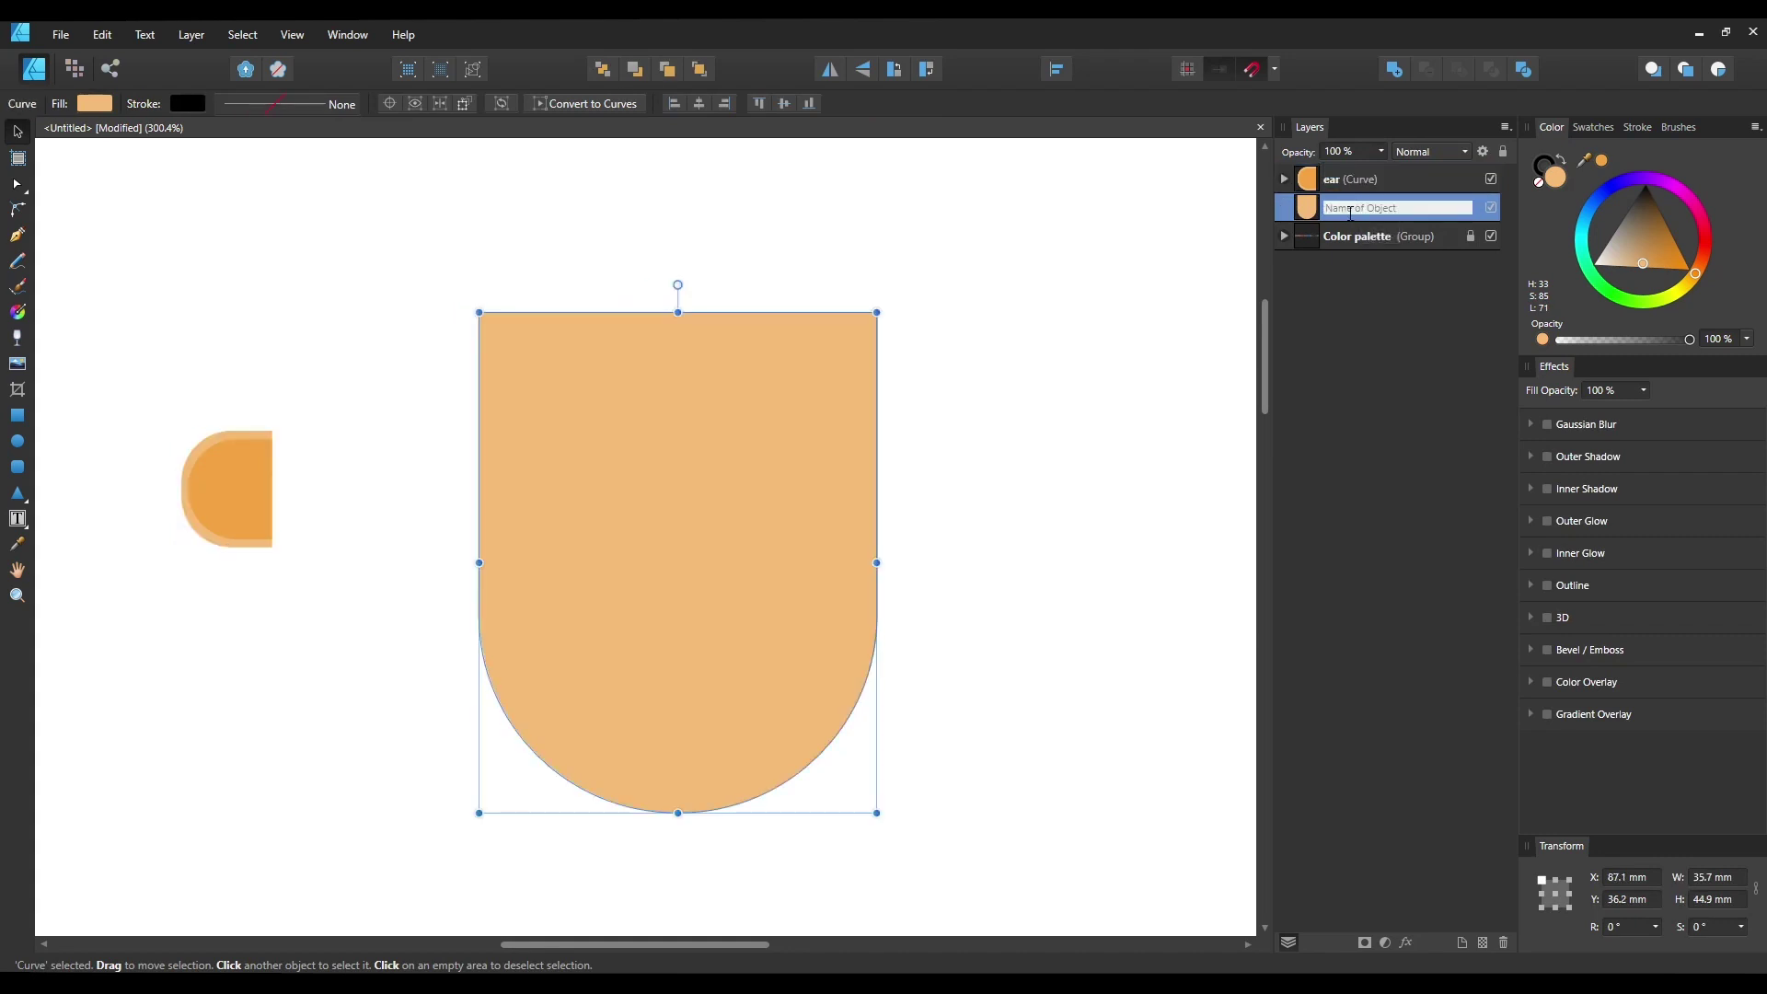
{"action": "type", "text": "face"}
{"action": "key", "text": "Return"}
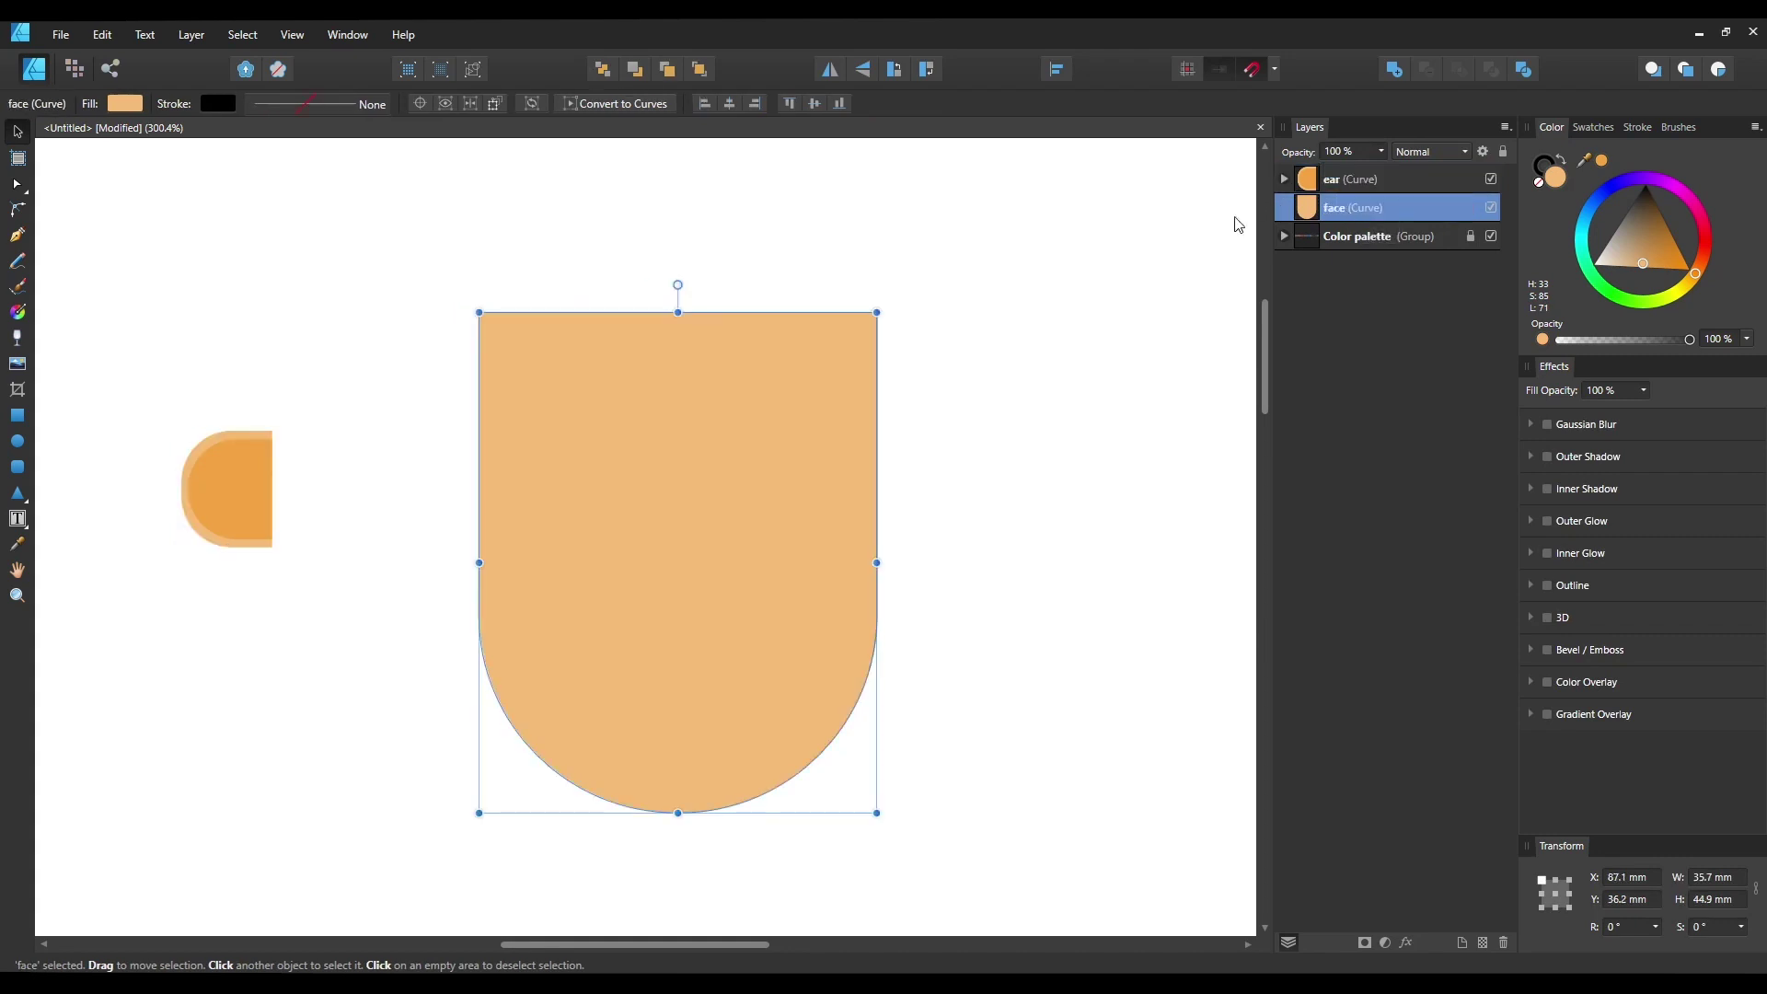
Place the ear over the face's left edge, then duplicate it and flip the copy horizontally.
{"action": "left_click", "coordinate": [231, 511]}
{"action": "left_click_drag", "start_coordinate": [227, 486], "coordinate": [468, 477]}
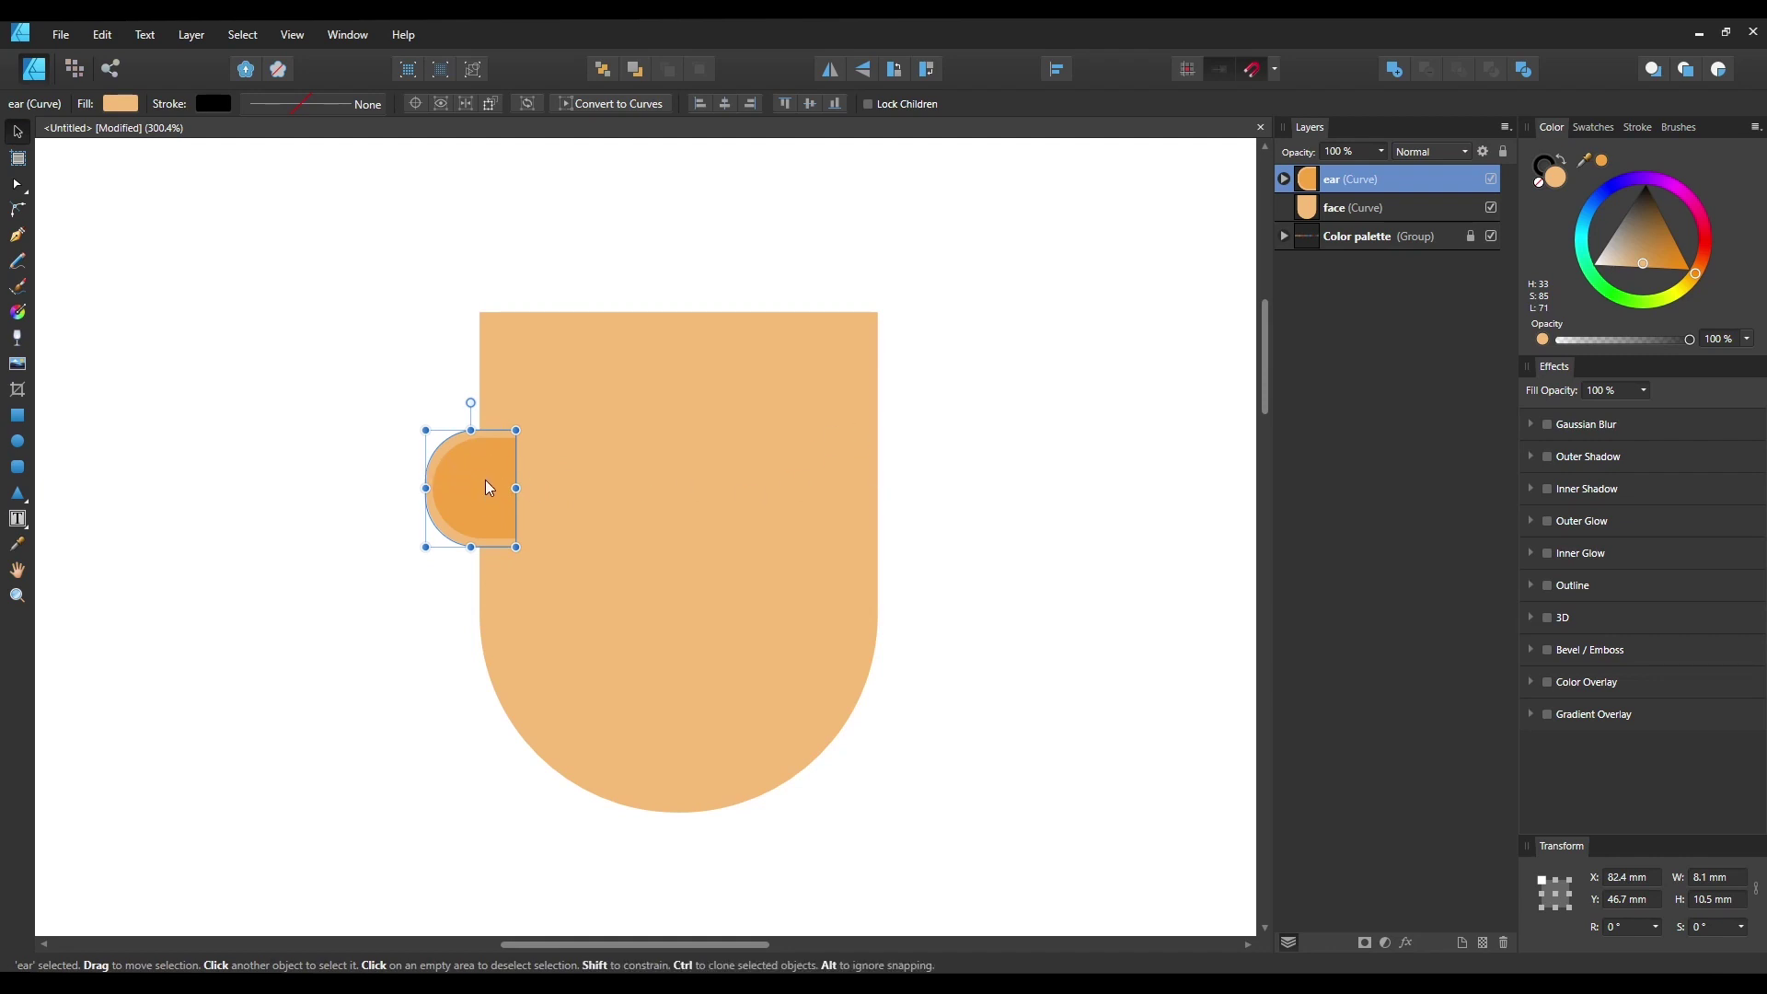
{"action": "key", "text": "ctrl+j"}
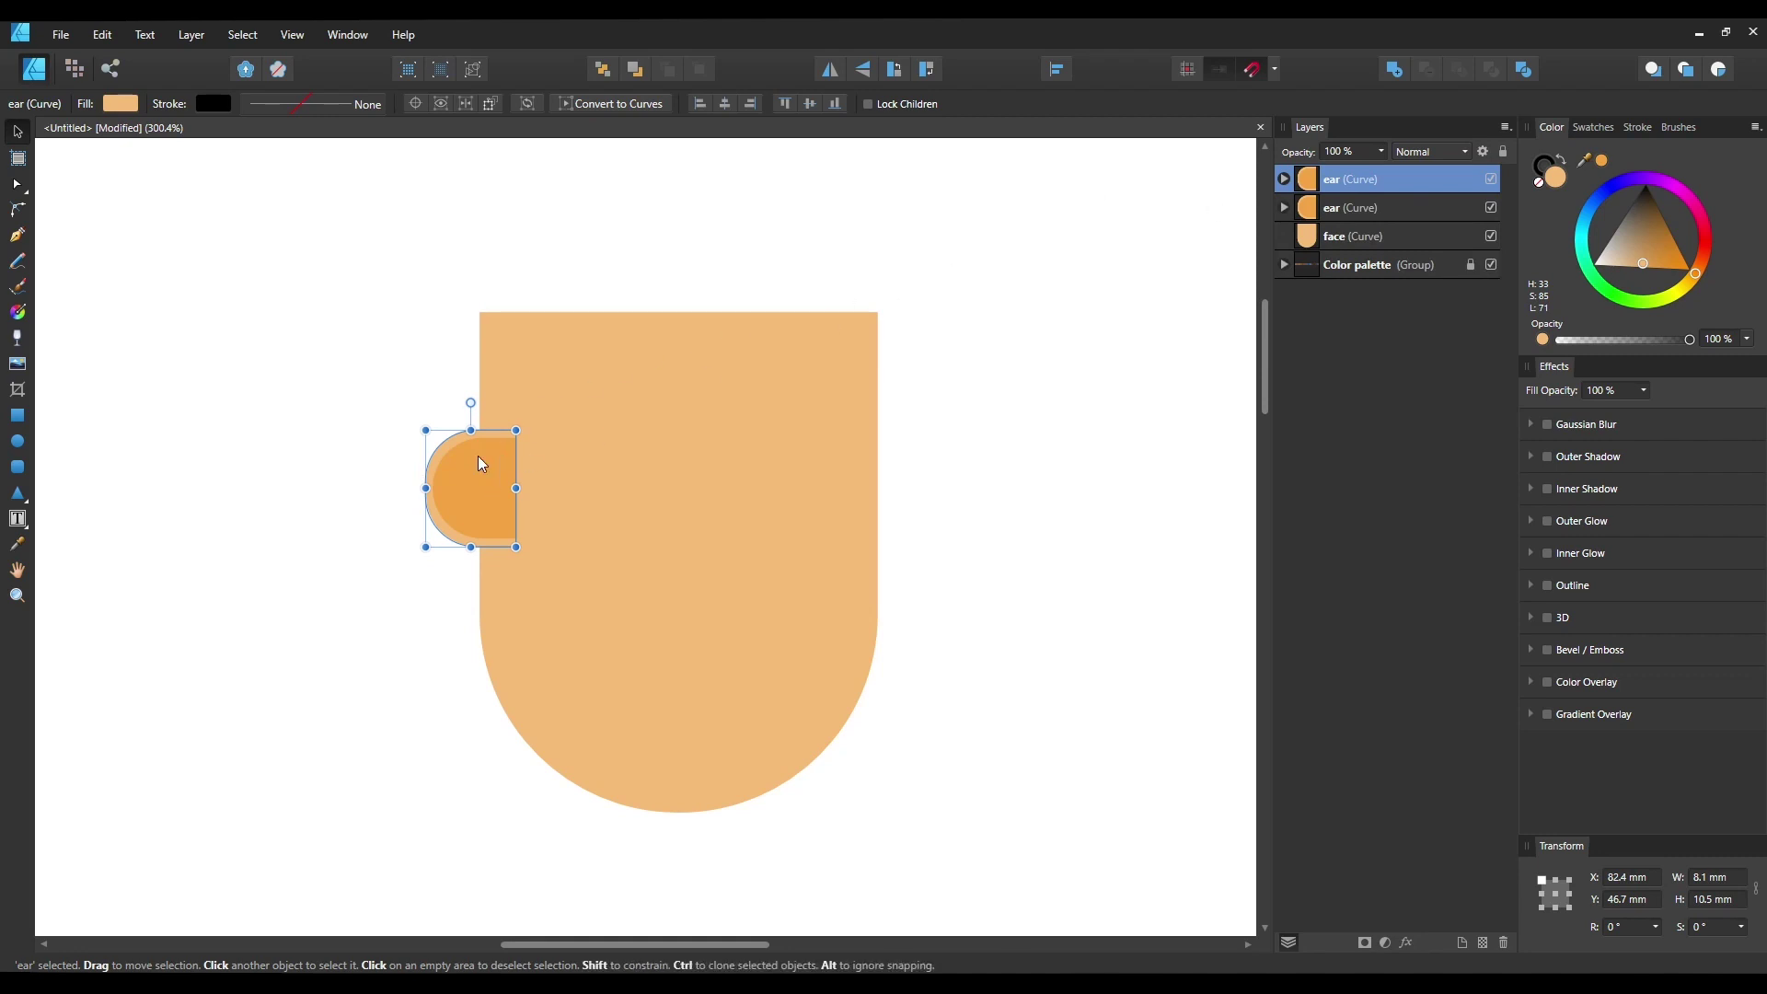
{"action": "right_click", "coordinate": [480, 460]}
{"action": "mouse_move", "coordinate": [558, 717]}
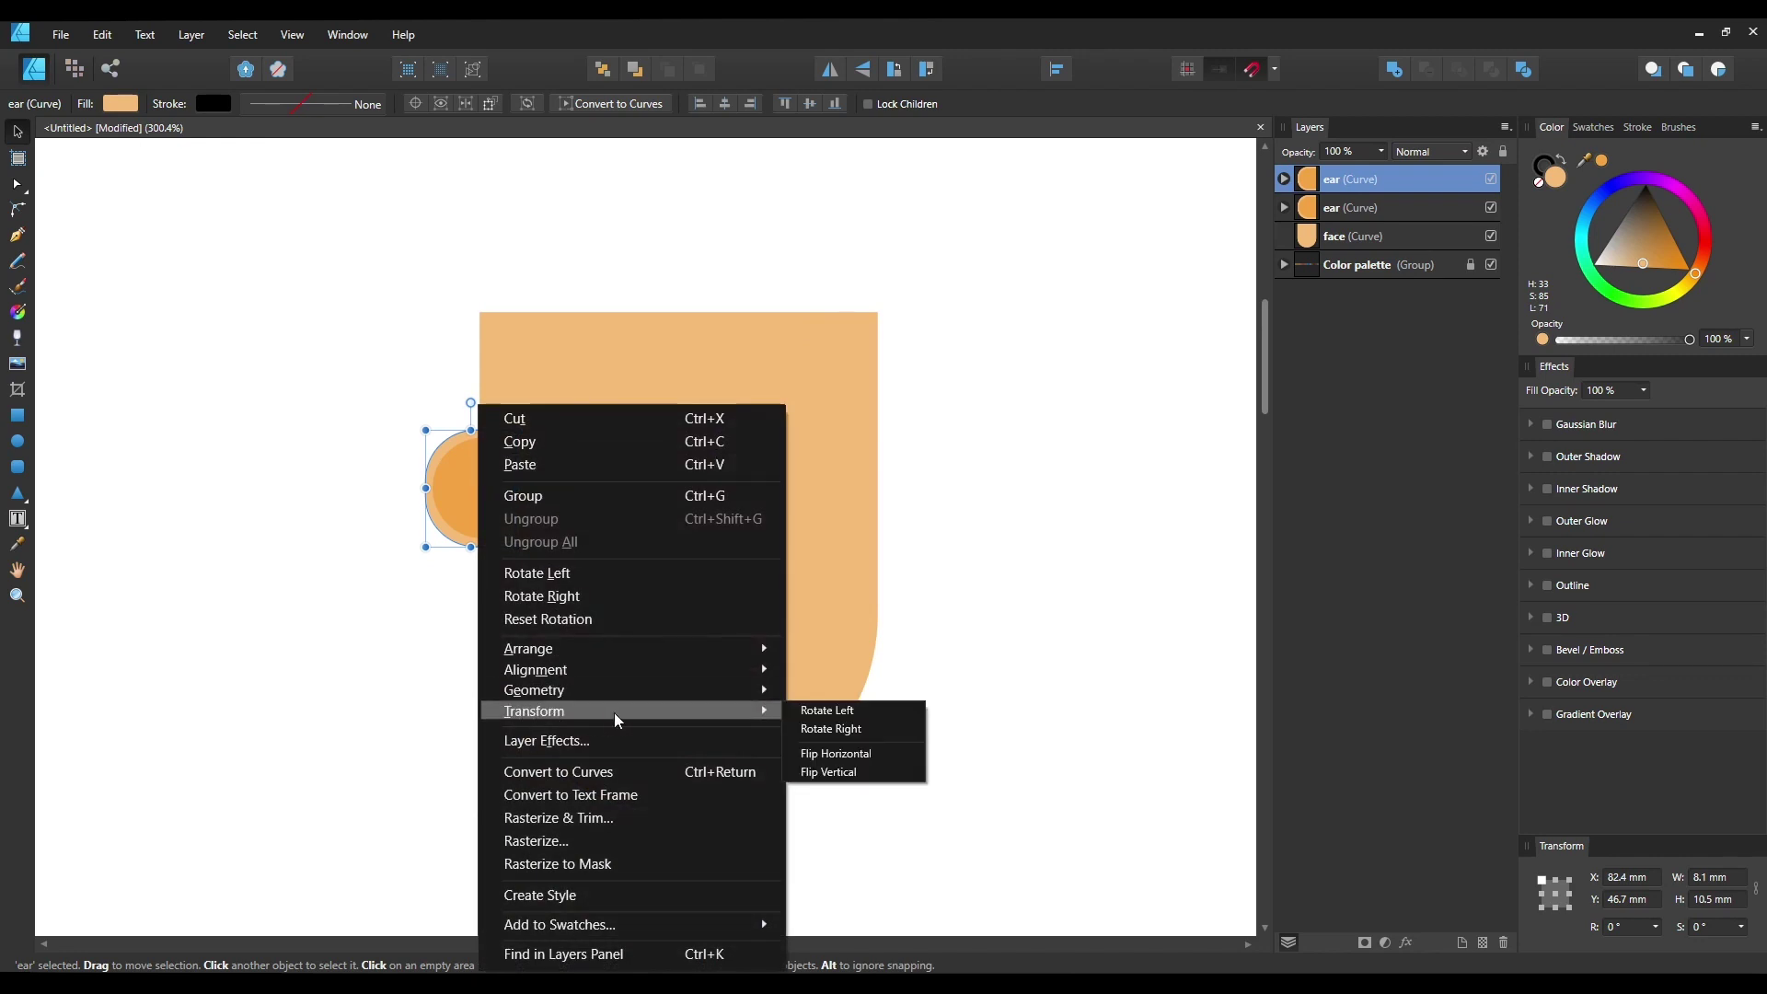
{"action": "left_click", "coordinate": [844, 760]}
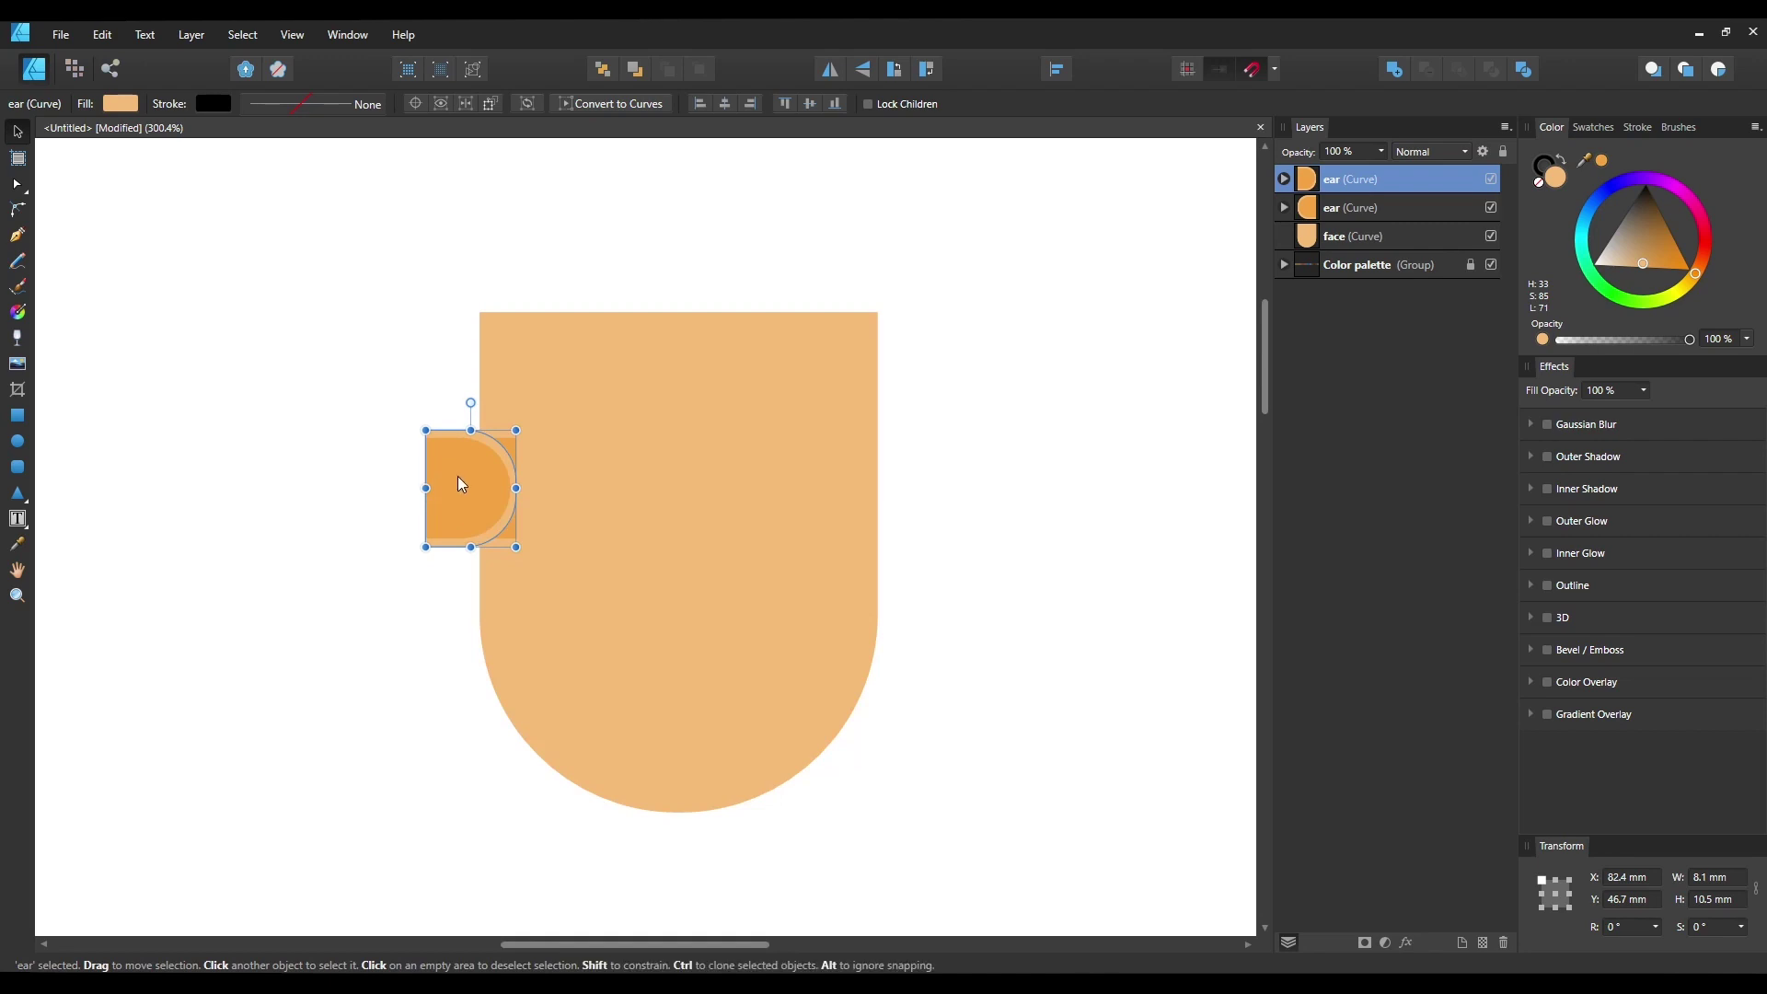
Move the flipped ear copy onto the face's right edge, level with the left ear.
{"action": "left_click_drag", "start_coordinate": [455, 483], "coordinate": [872, 489]}
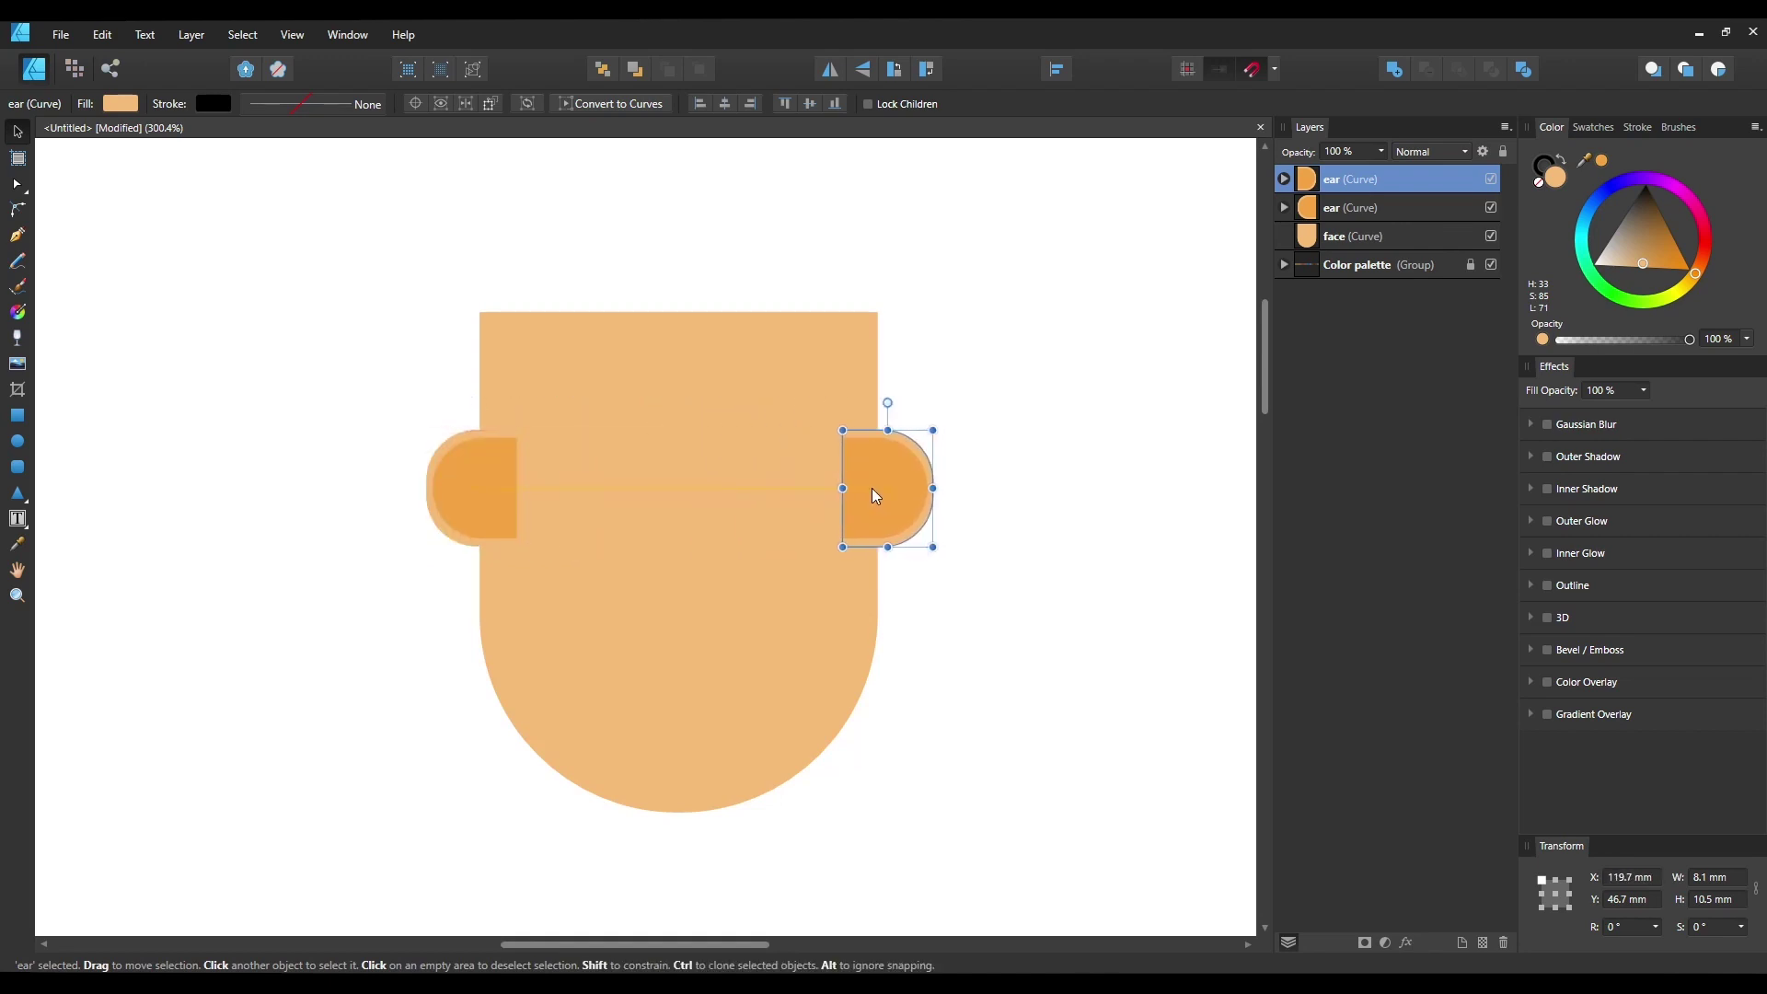
{"action": "left_click", "coordinate": [927, 402]}
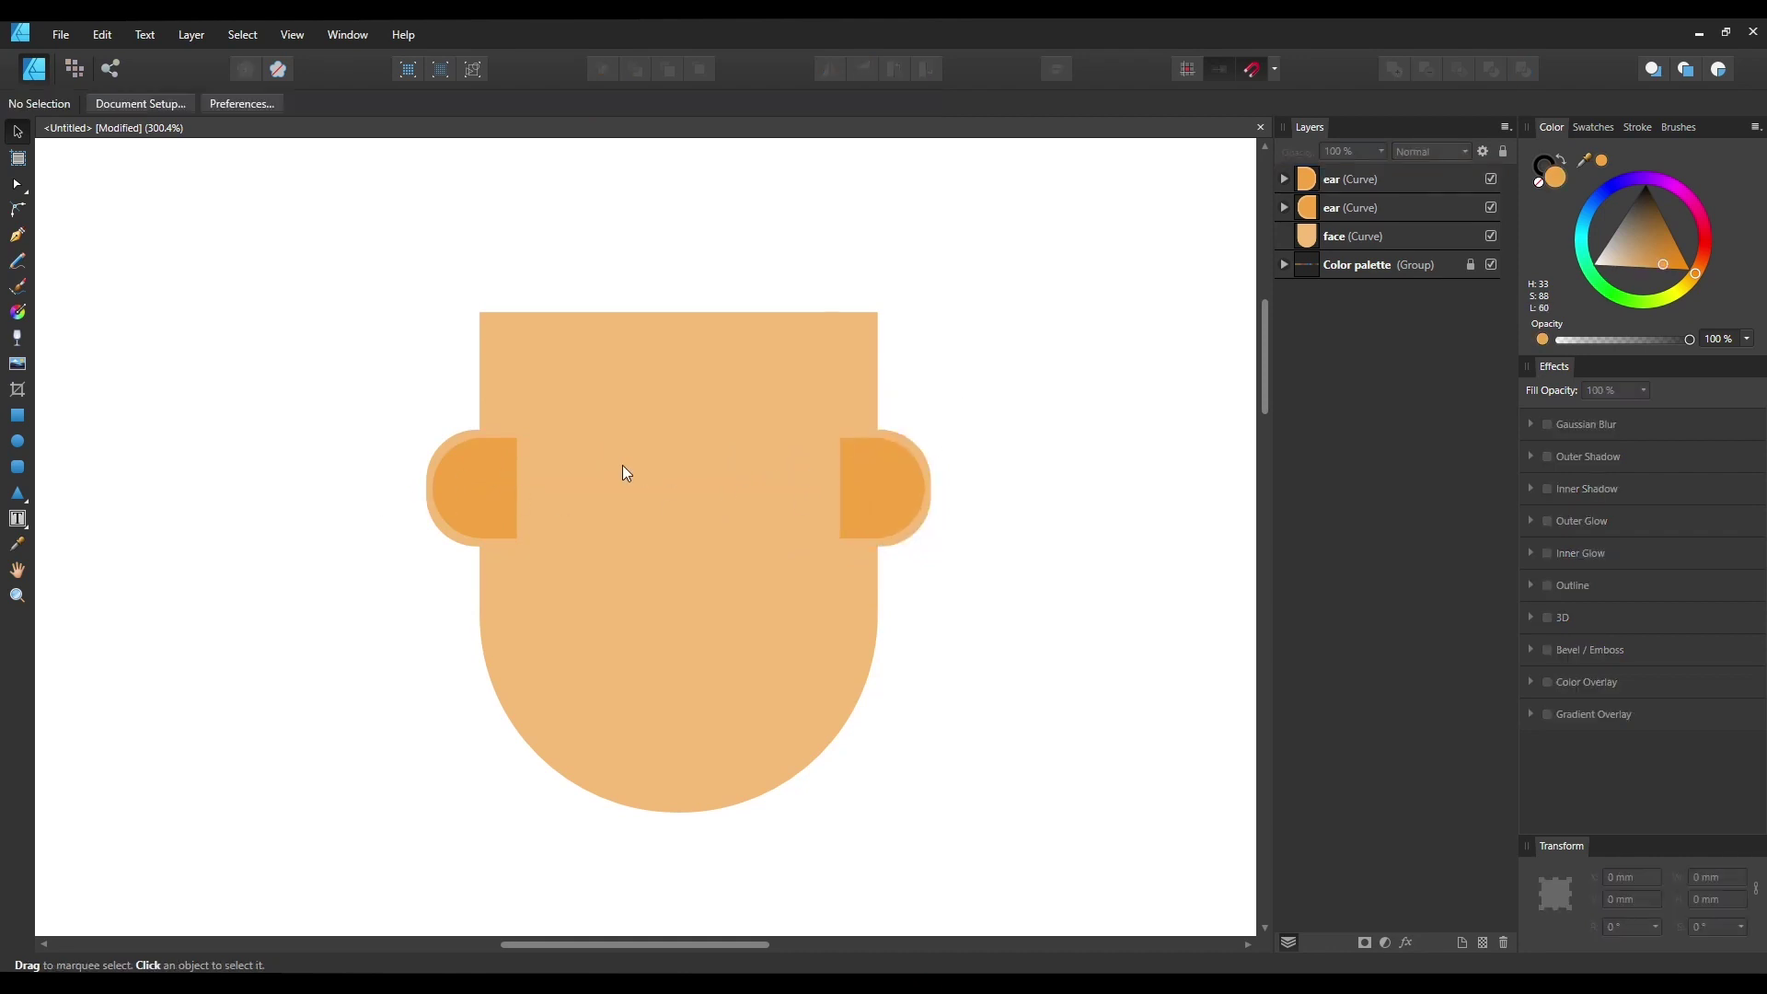
{"action": "left_click", "coordinate": [883, 483]}
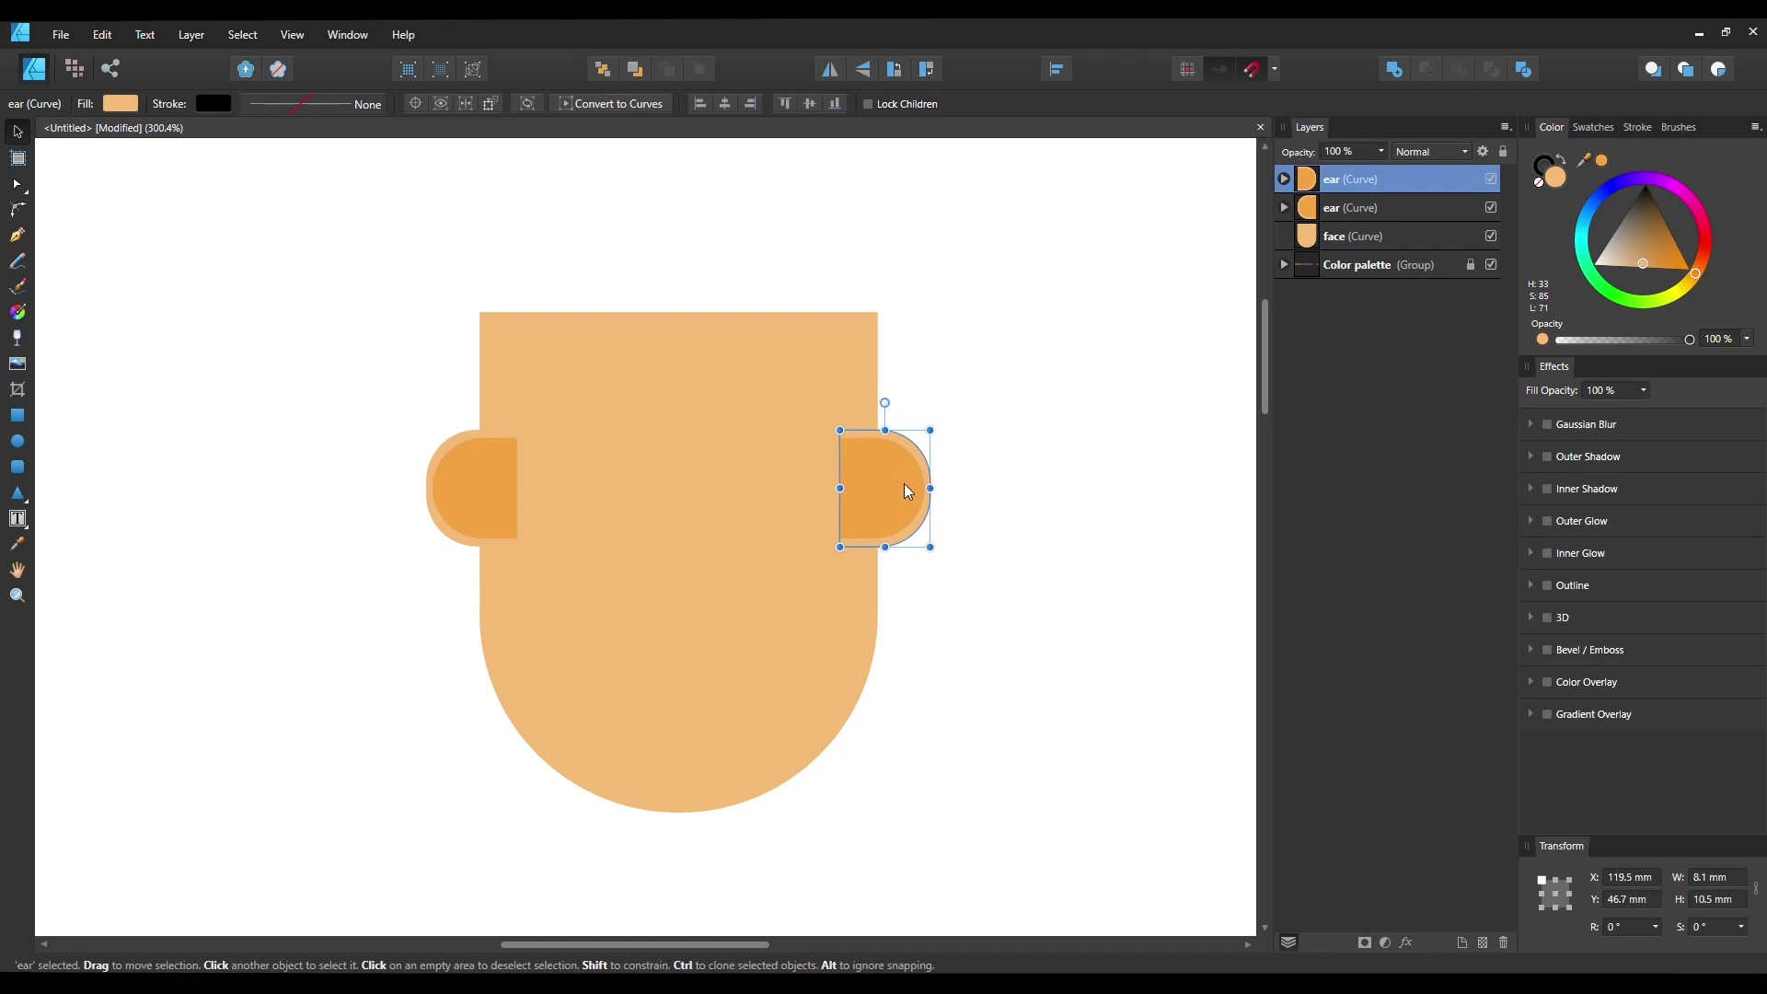
Send both ears behind the face in the layer order and nudge them together slightly to the left.
{"action": "left_click", "coordinate": [1374, 210]}
{"action": "left_click", "coordinate": [1375, 182], "text": "shift"}
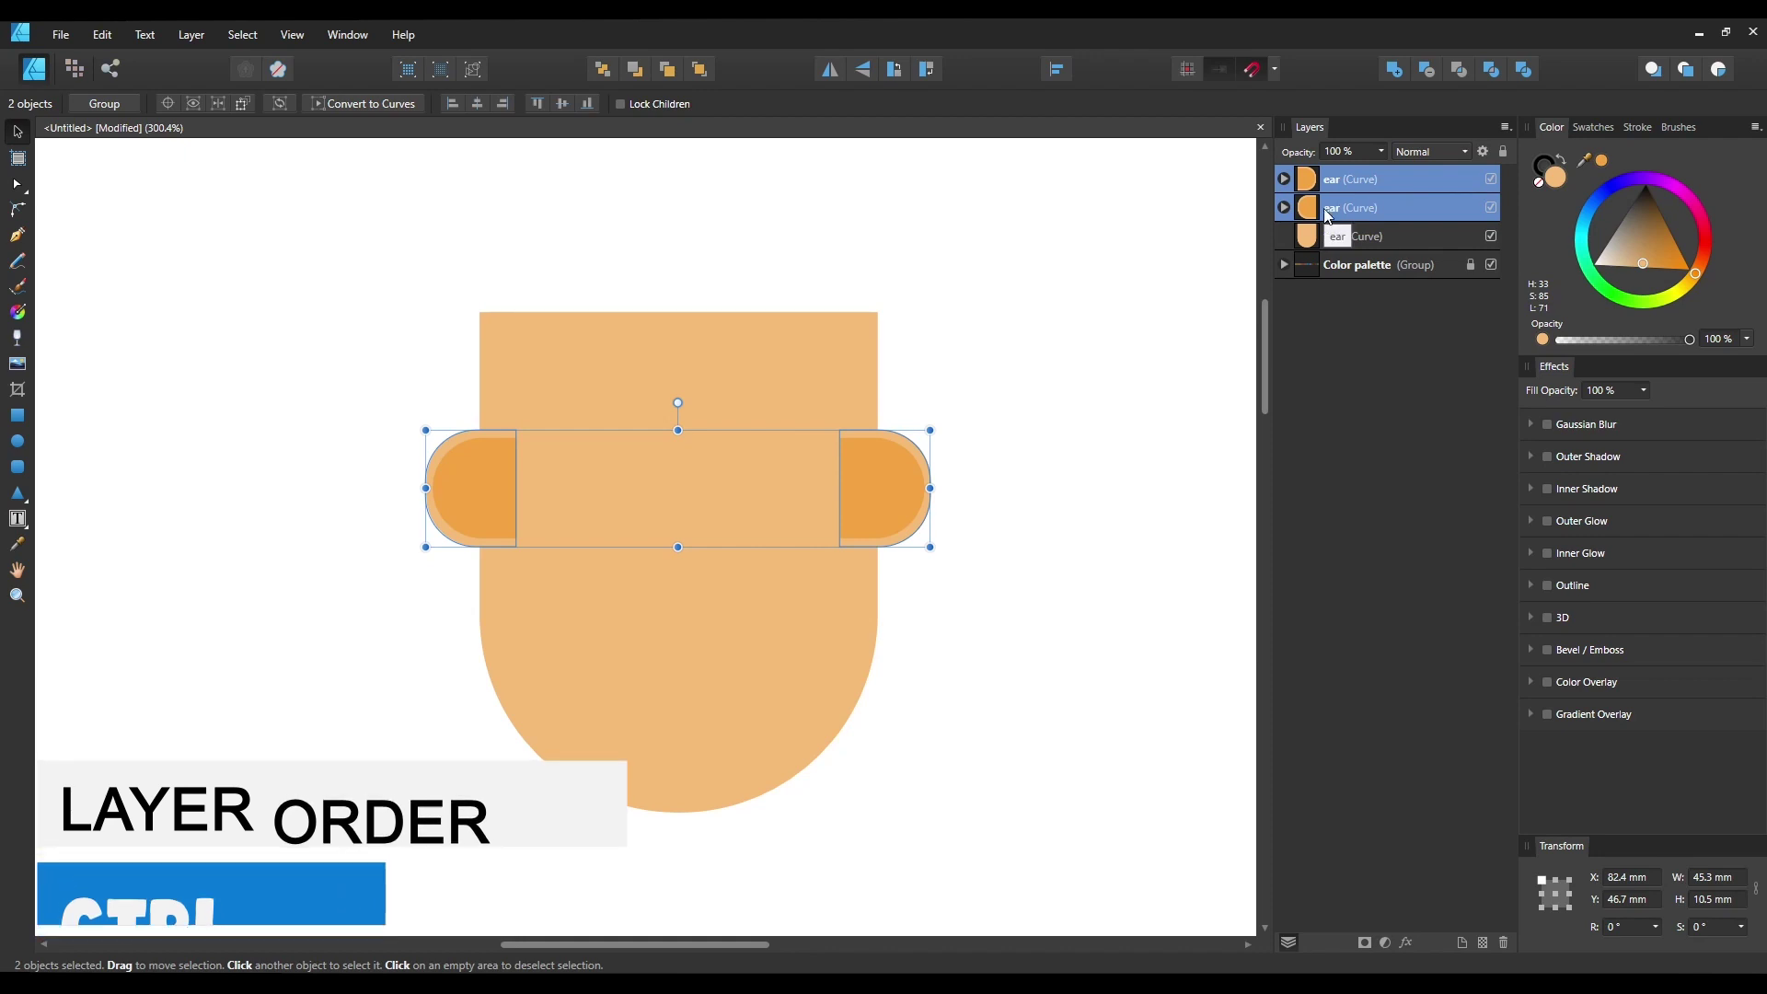
{"action": "key", "text": "ctrl"}
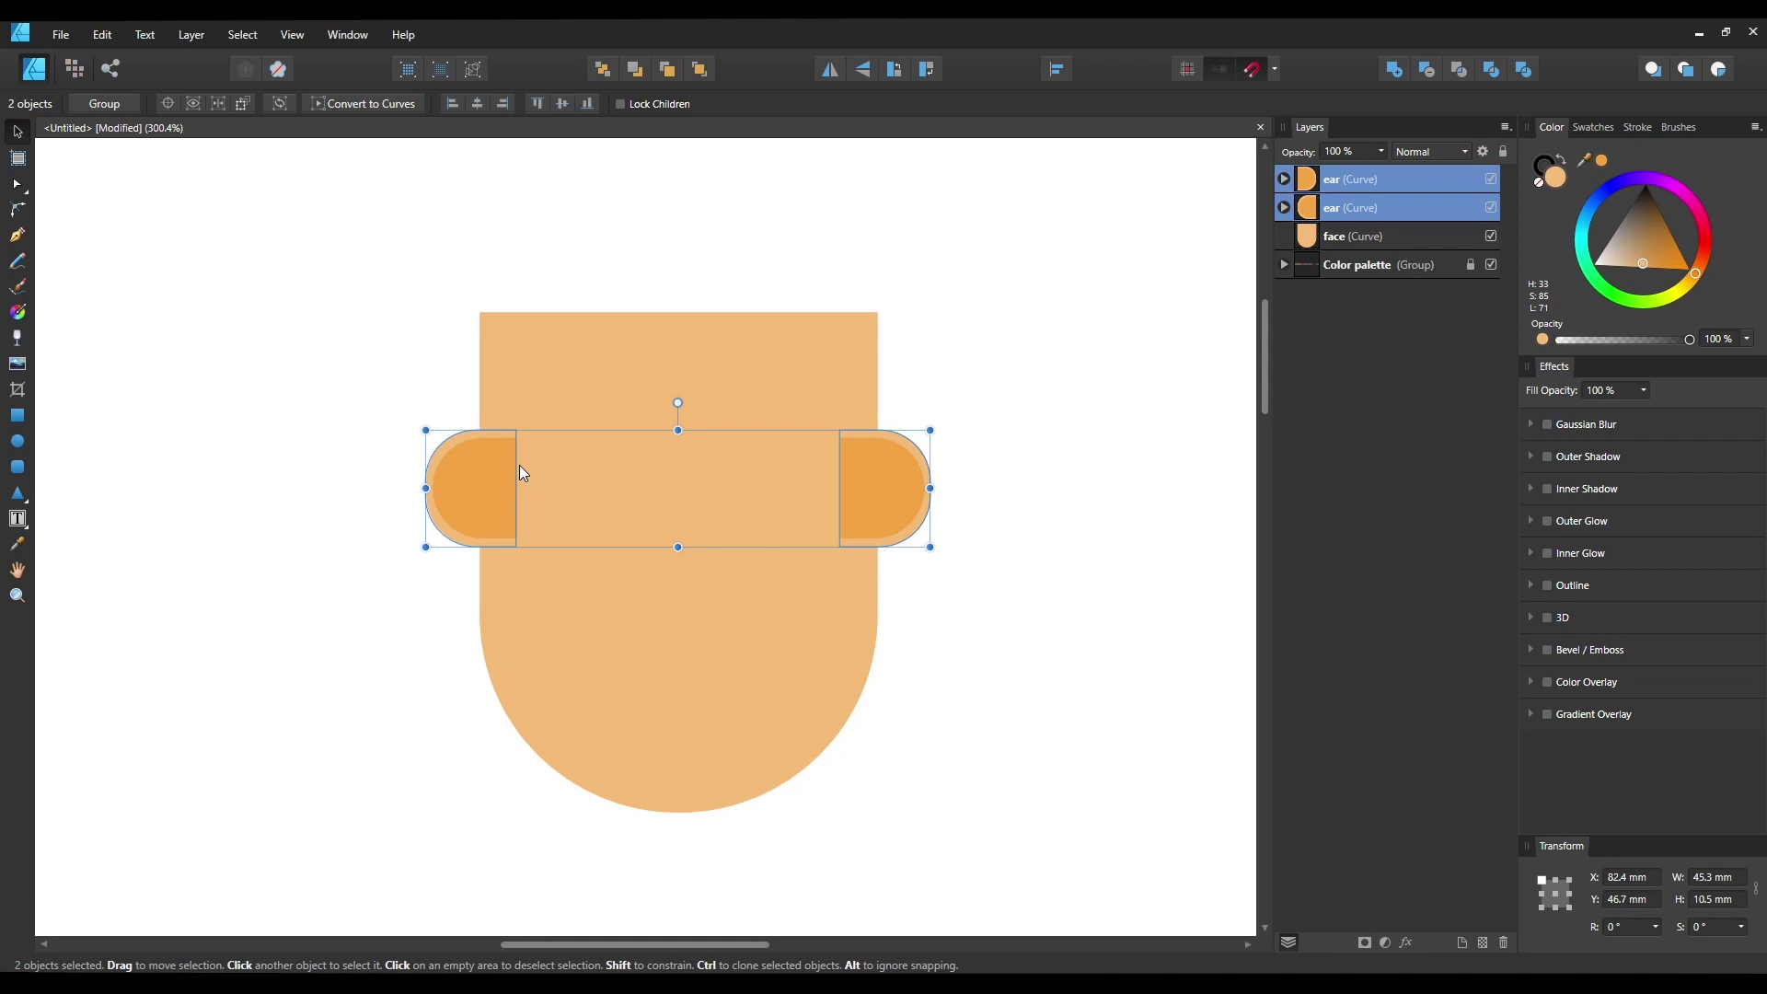
{"action": "key", "text": "ctrl+["}
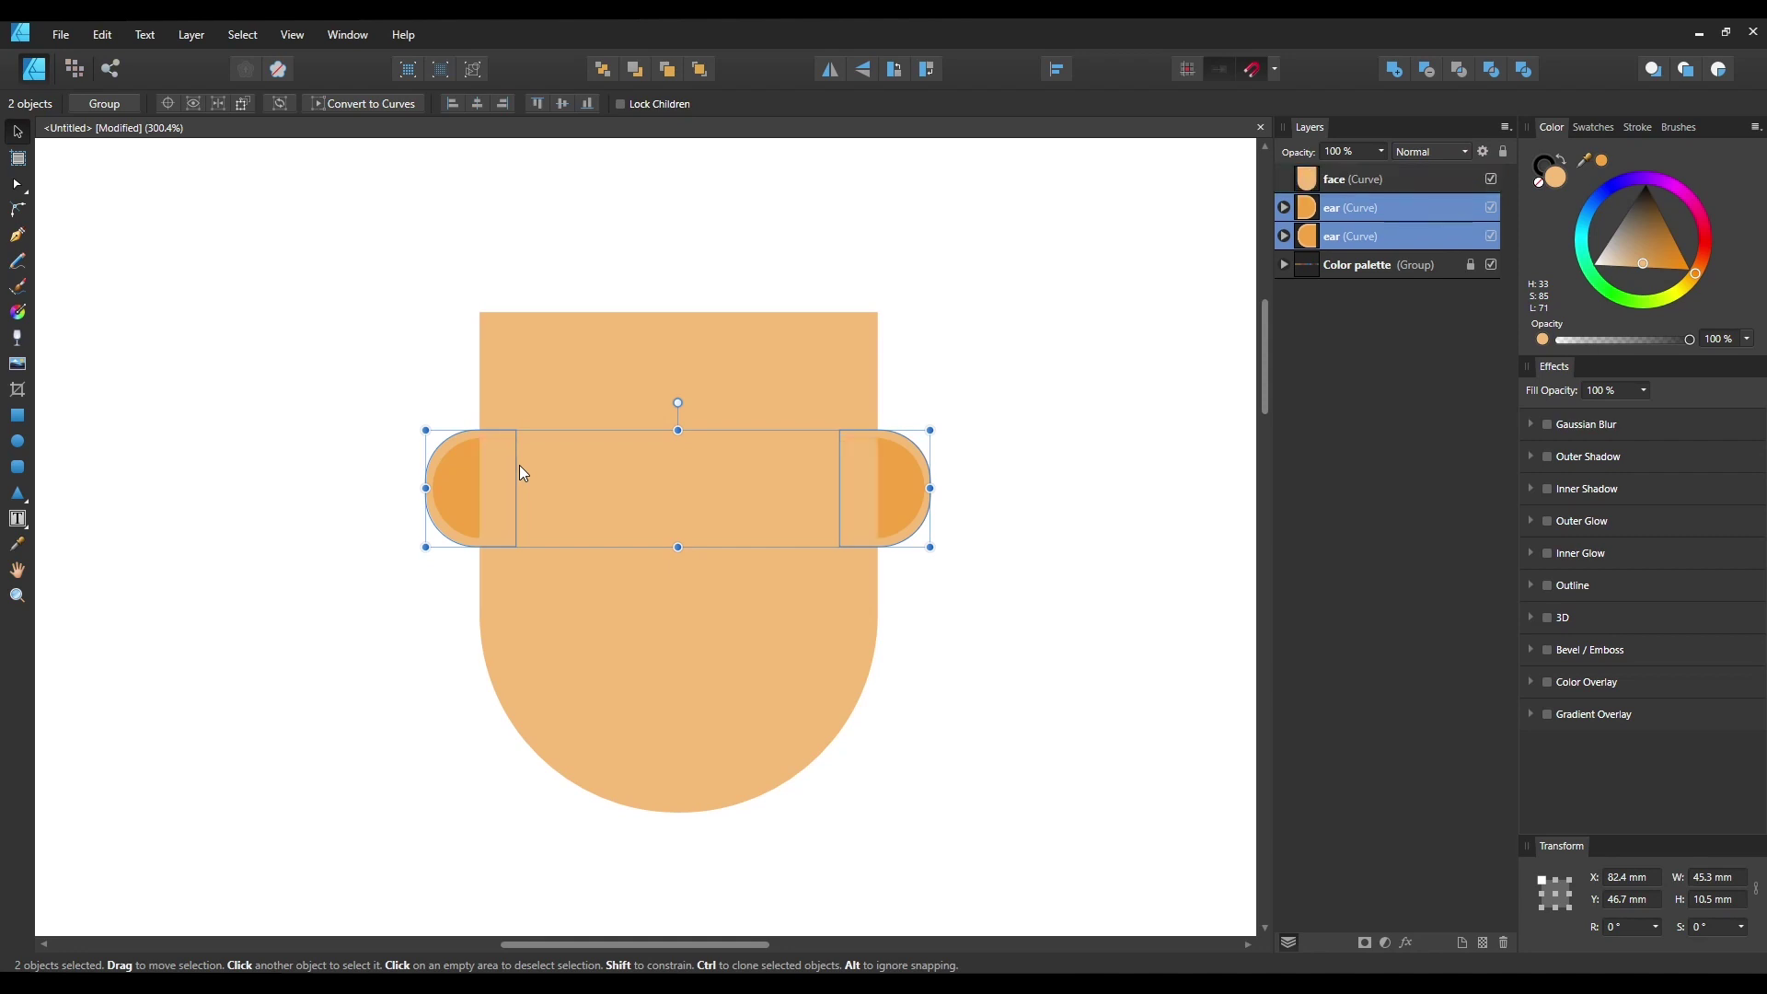
{"action": "left_click_drag", "start_coordinate": [520, 465], "coordinate": [519, 466]}
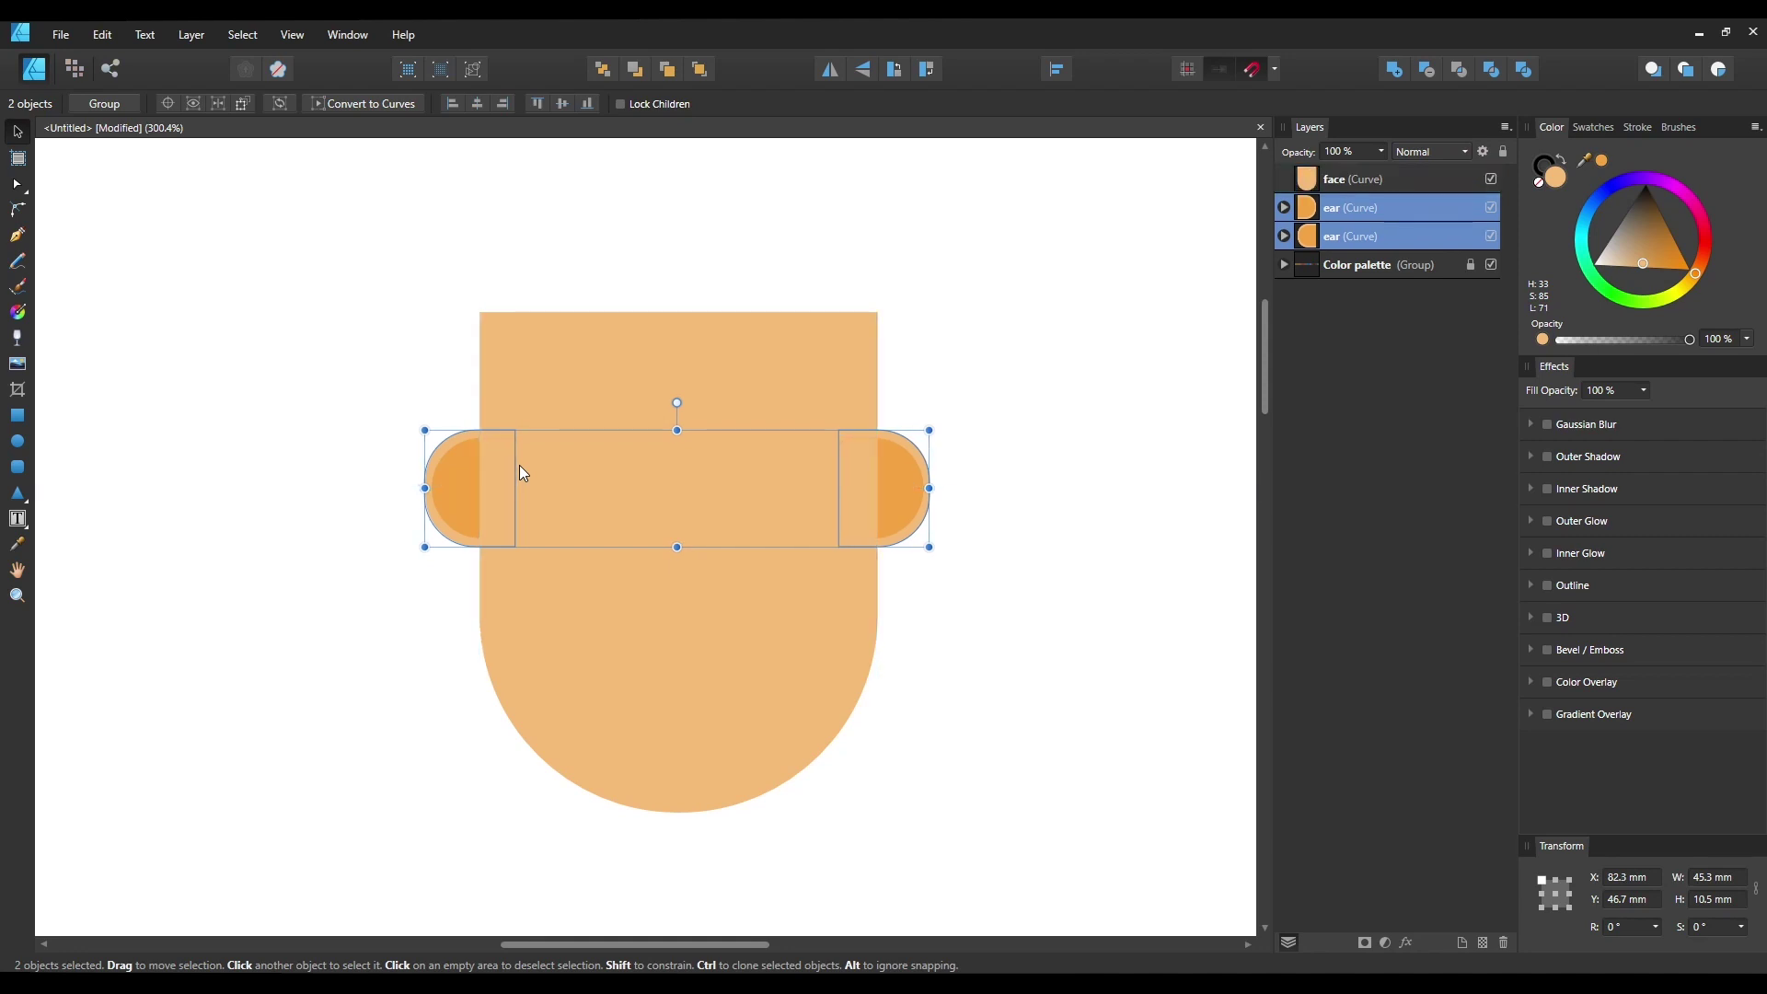
{"action": "left_click", "coordinate": [562, 305]}
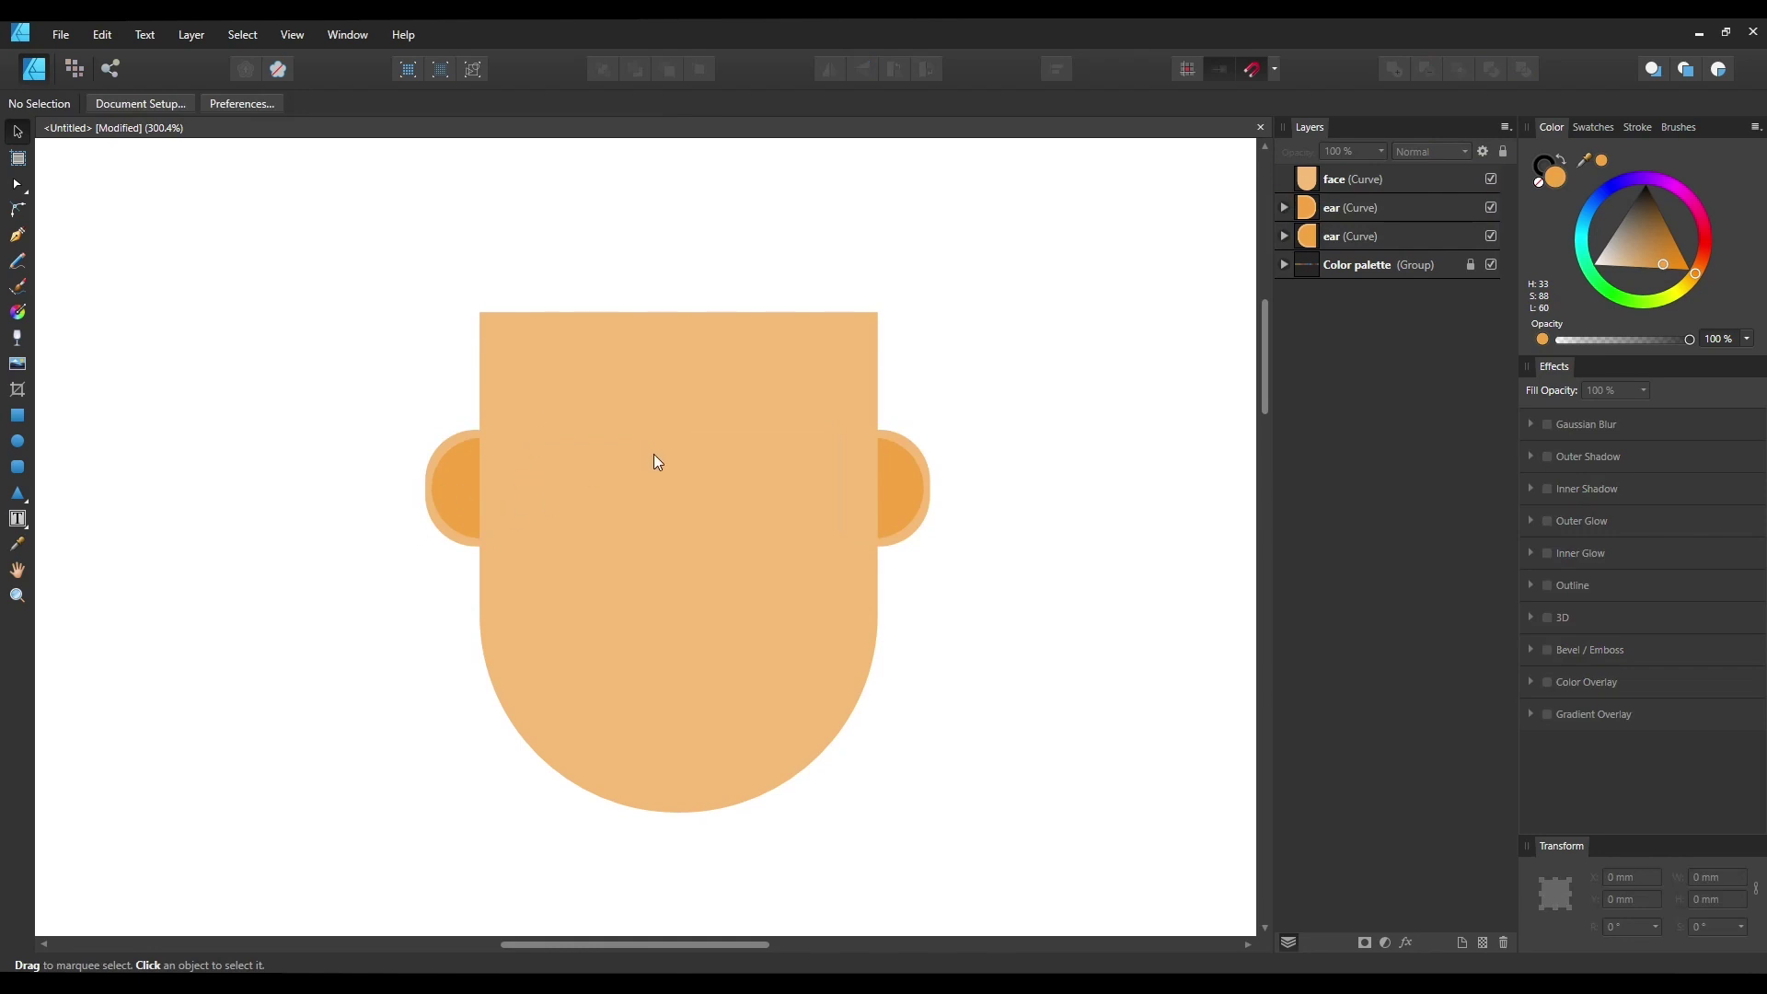
{"action": "scroll", "coordinate": [509, 363], "scroll_direction": "up", "scroll_amount": 1}
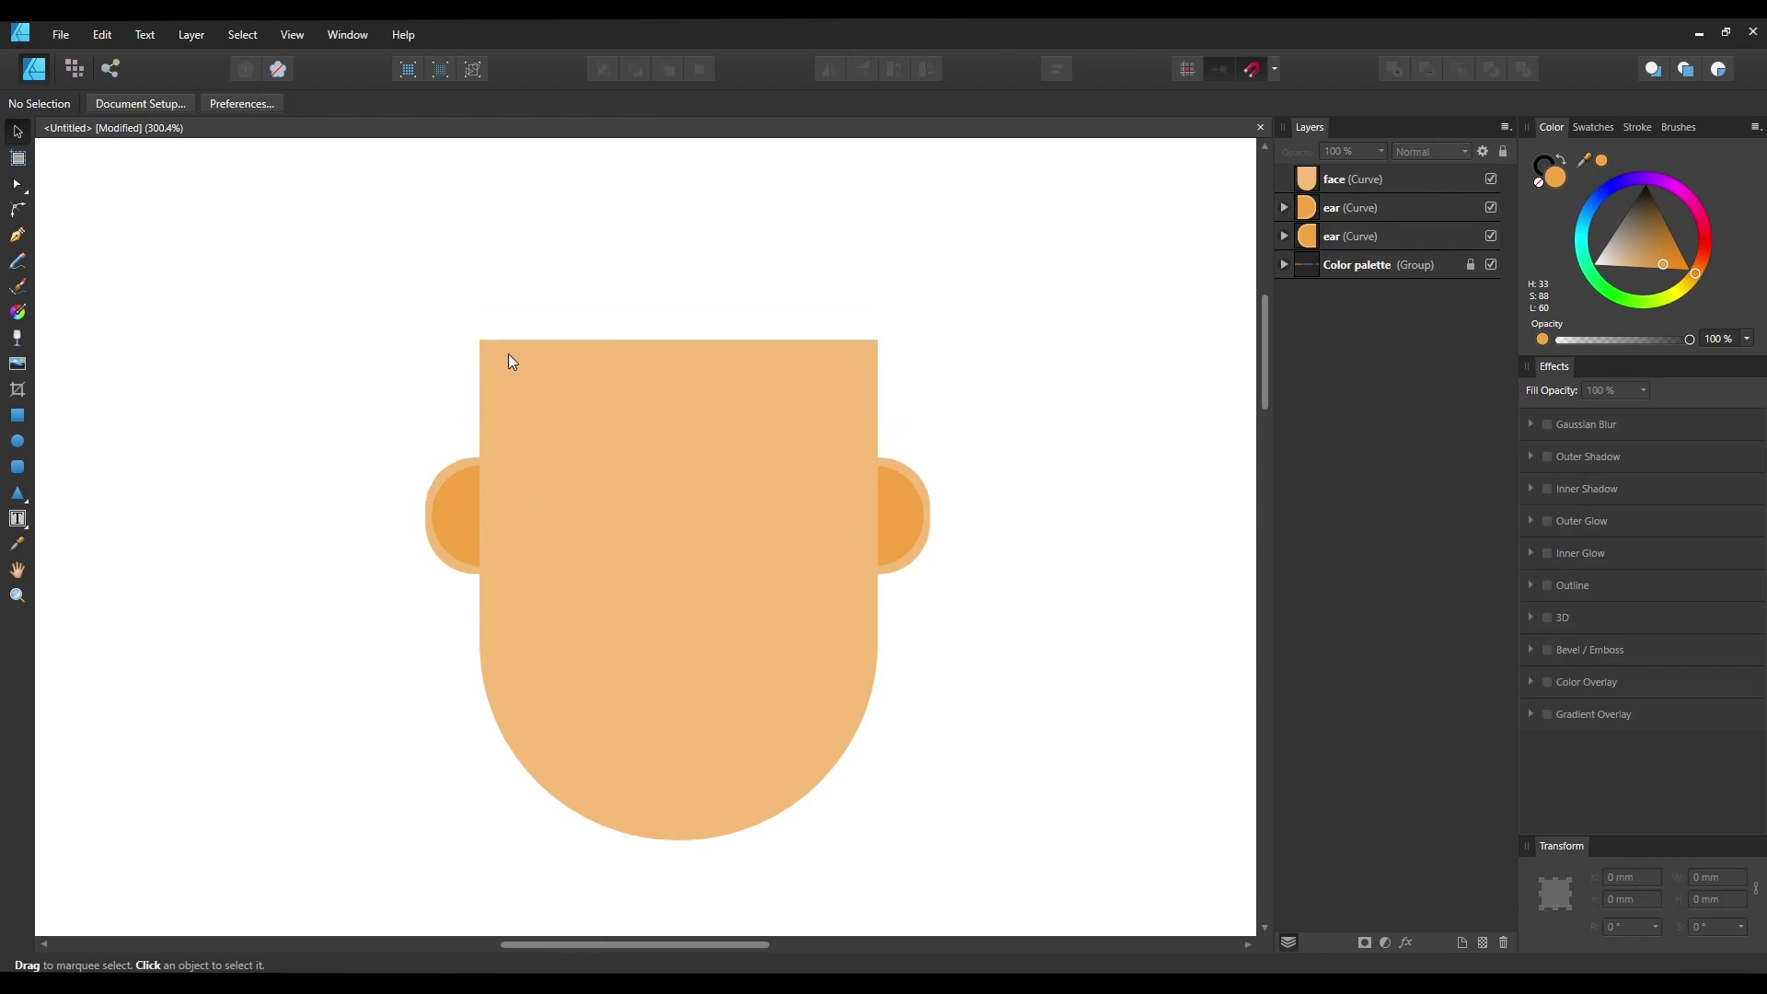